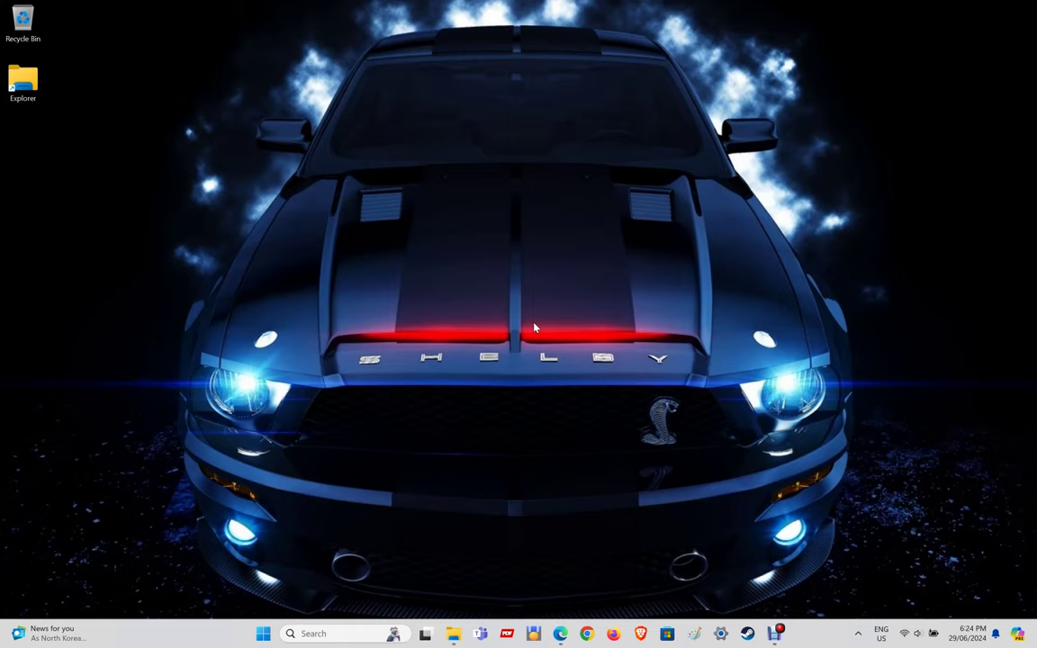
# Open the Windows prefetch folder by running the command prefetch
pyautogui.press('super+r')
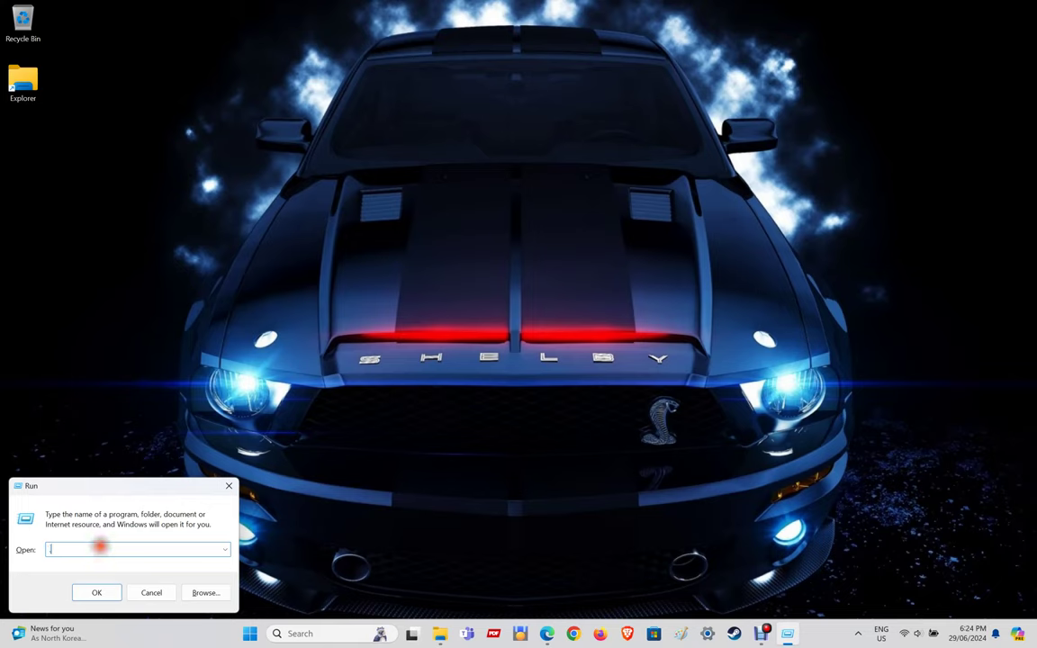
pyautogui.press('BackSpace')
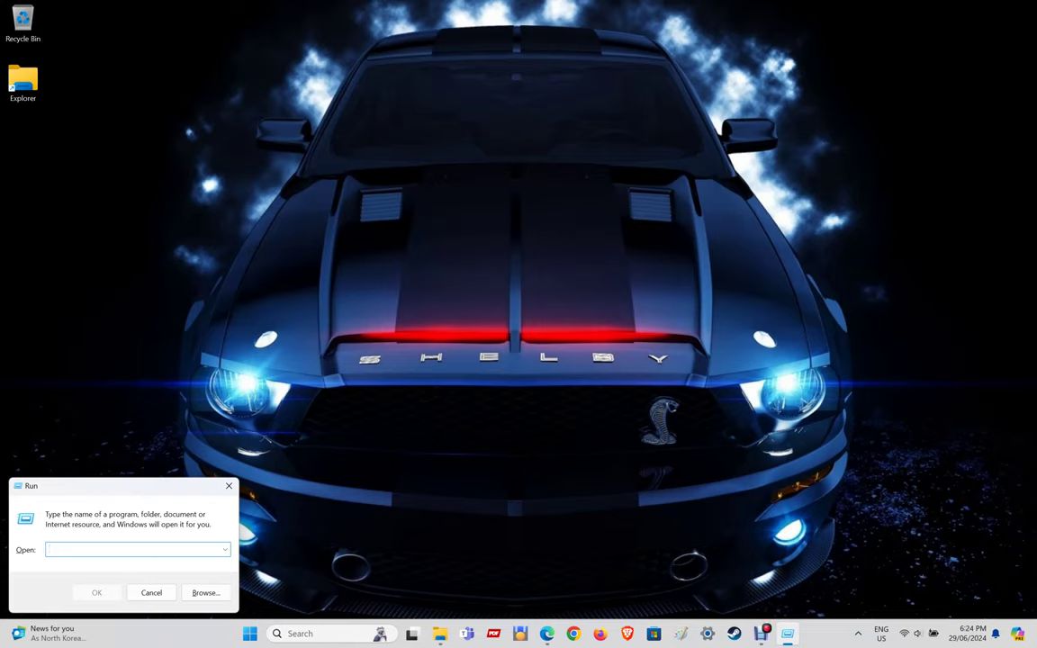
pyautogui.write('prefetch')
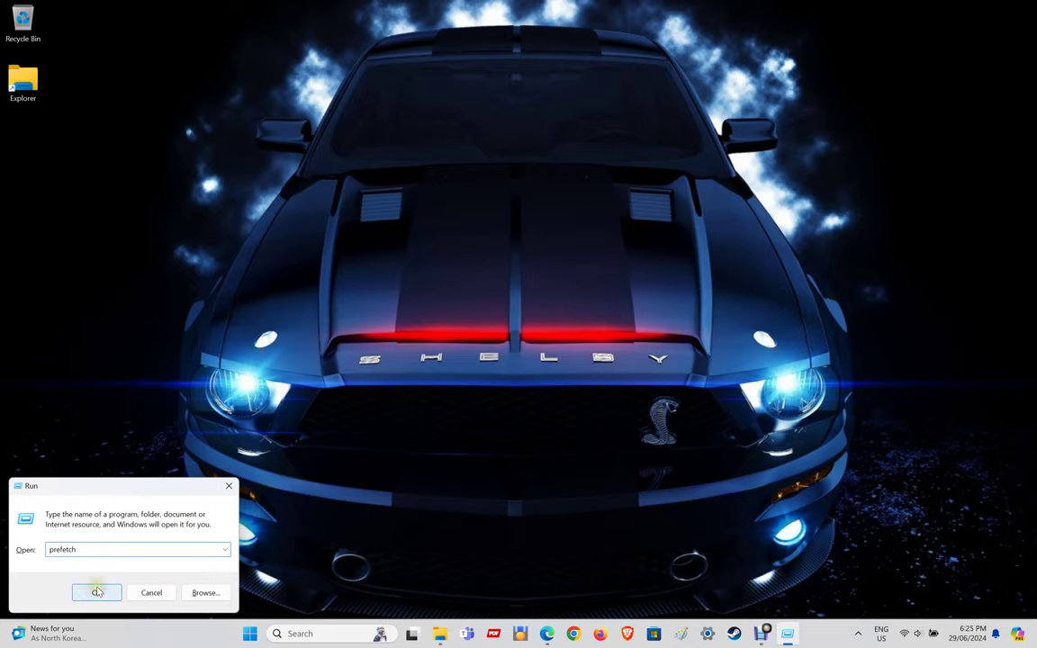
pyautogui.click(97, 592)
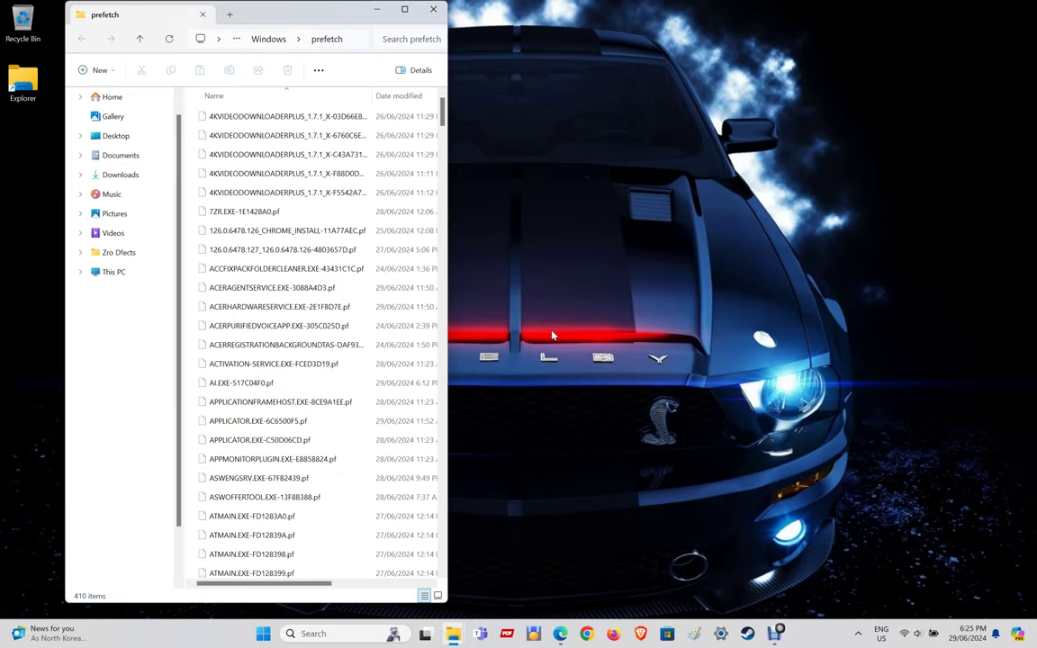
# Delete all files in the prefetch folder, skipping all items in use, and close the folder
pyautogui.click(310, 156)
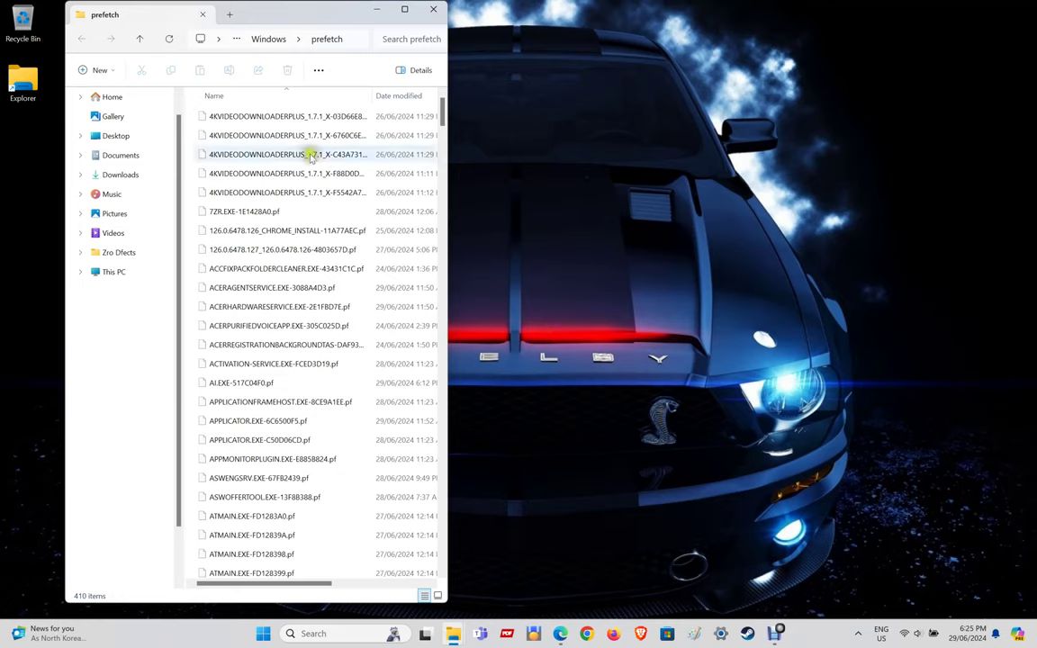
pyautogui.moveTo(442, 106); pyautogui.dragTo(437, 76)
pyautogui.click(407, 137)
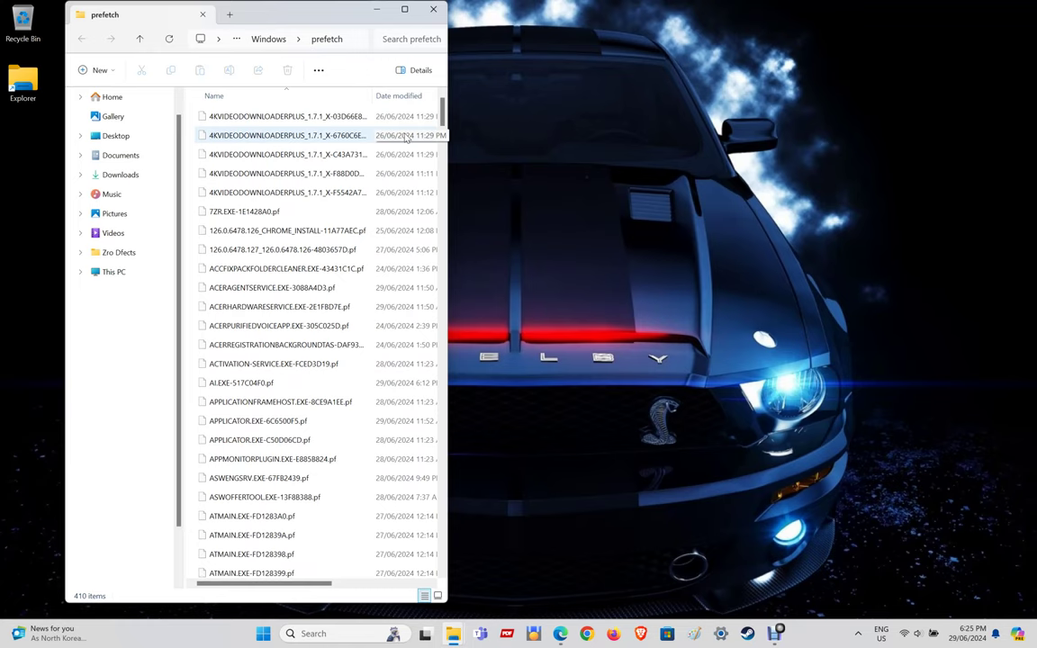
pyautogui.hotkey('ctrl', 'a')
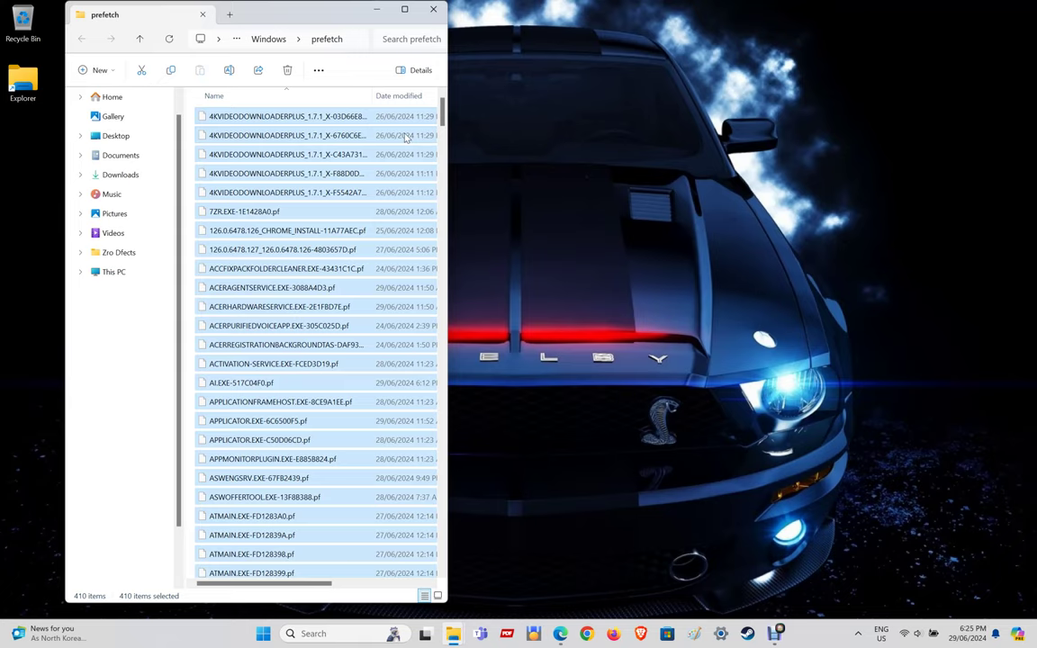
pyautogui.press('Delete')
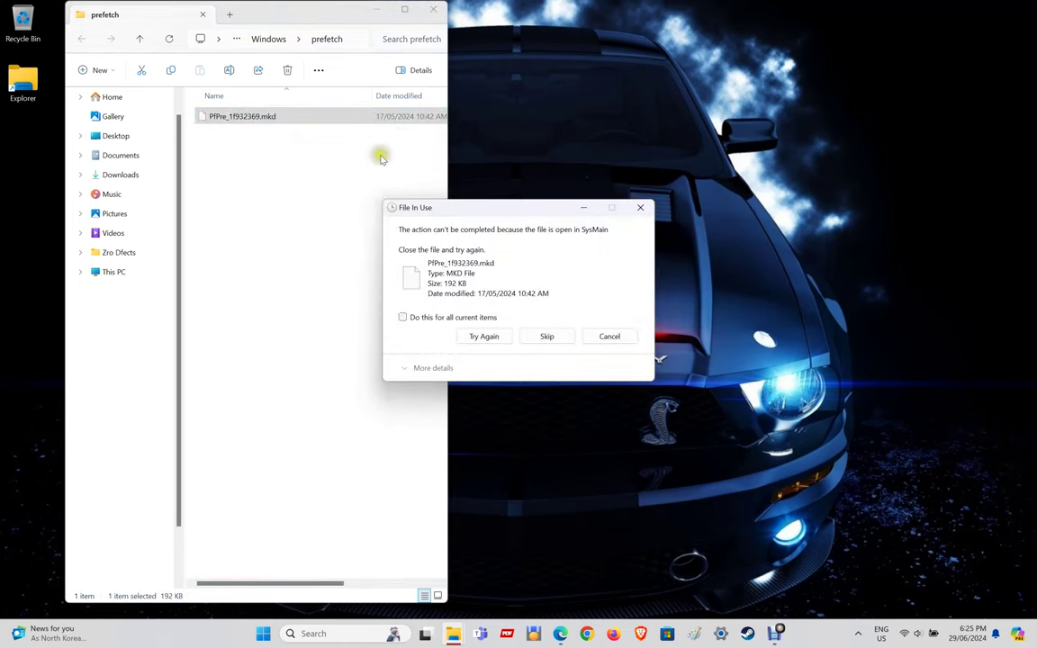
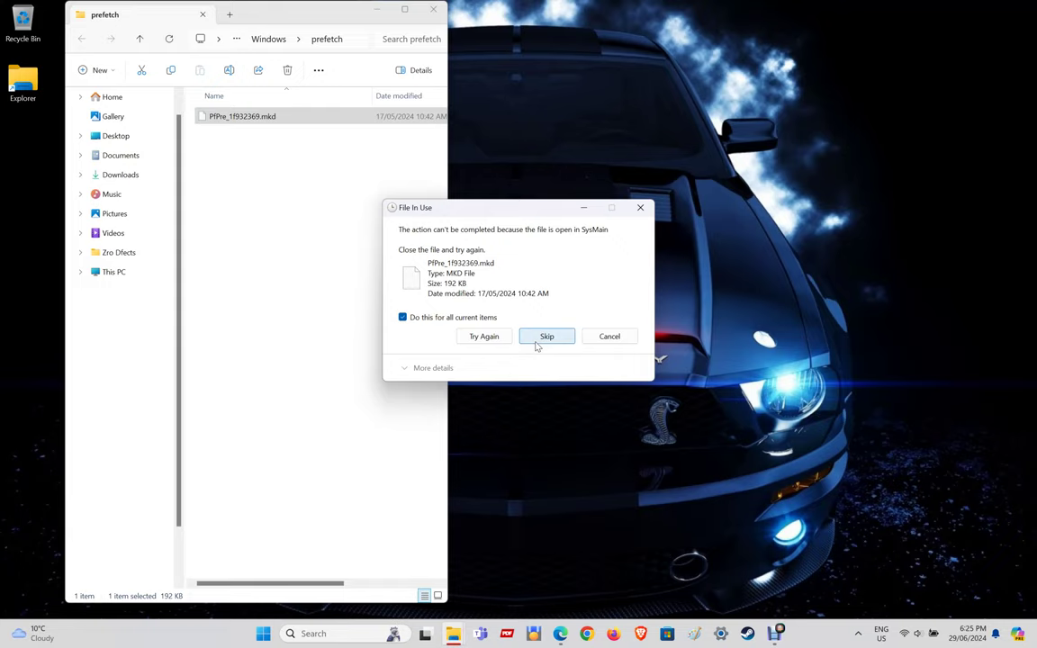
pyautogui.click(536, 343)
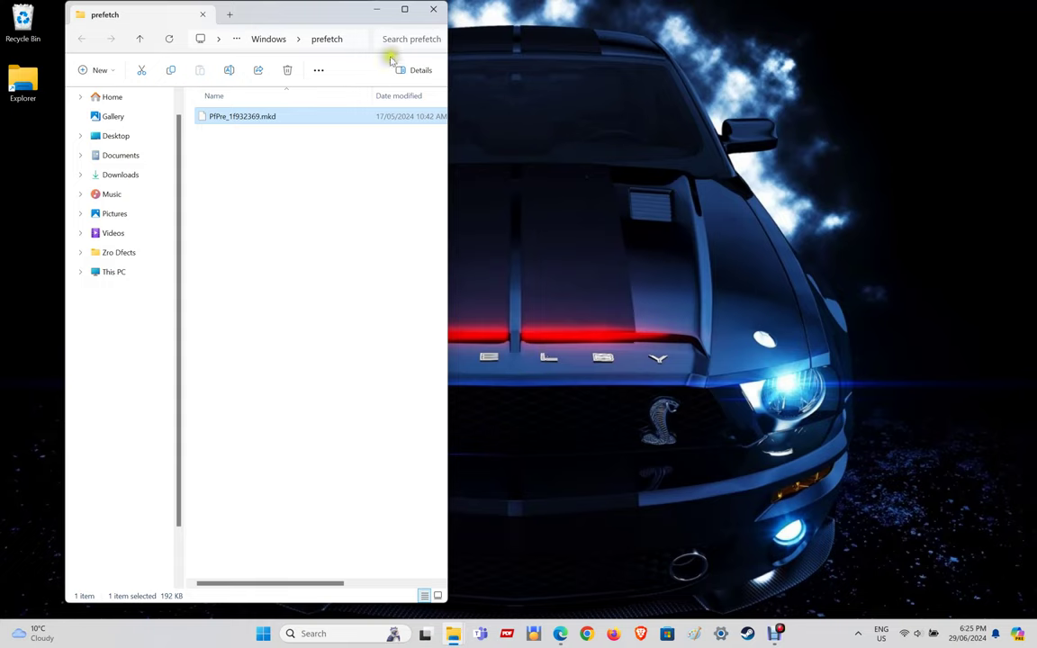
pyautogui.click(434, 10)
# Open the system Temp folder by running the command temp
pyautogui.press('super+r')
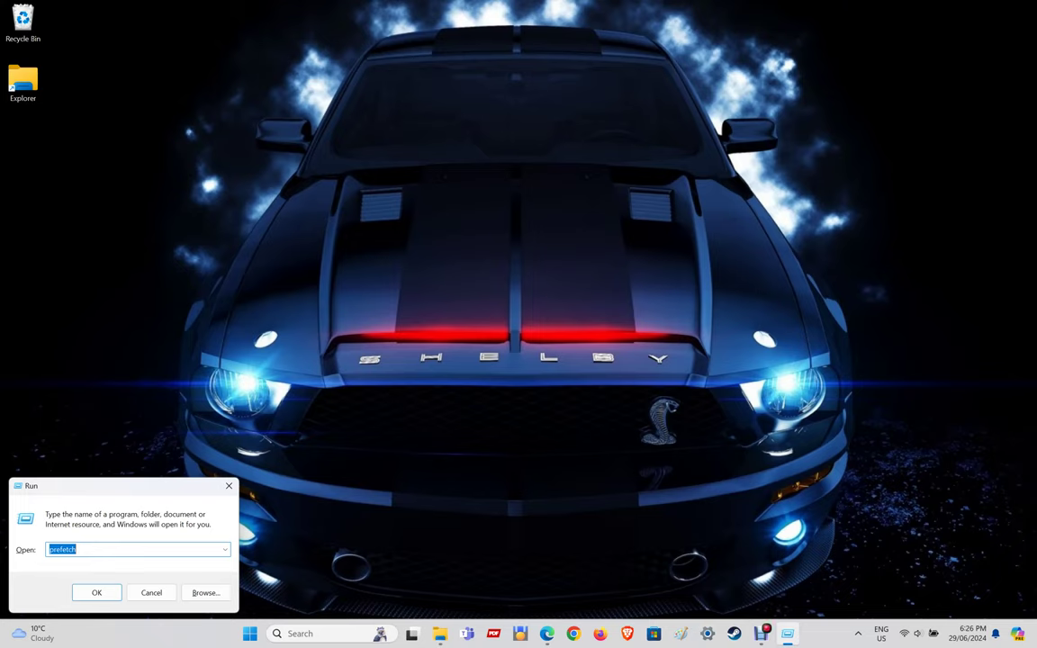
pyautogui.write('temp')
pyautogui.click(97, 593)
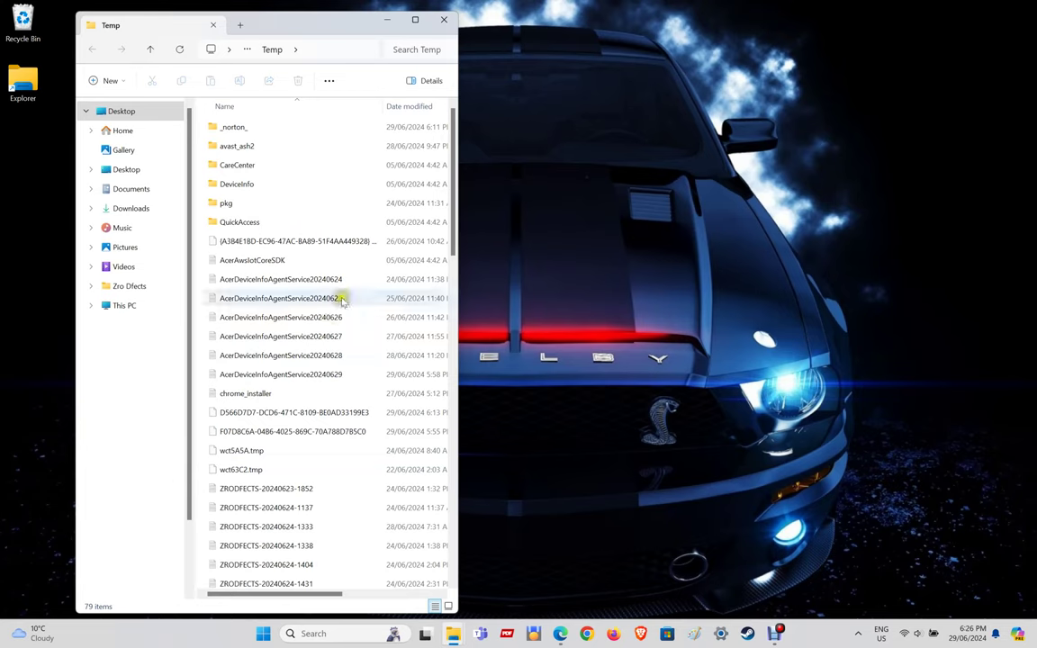
# Delete everything in the system Temp folder, skipping all items that cannot be removed, and close the folder
pyautogui.click(341, 236)
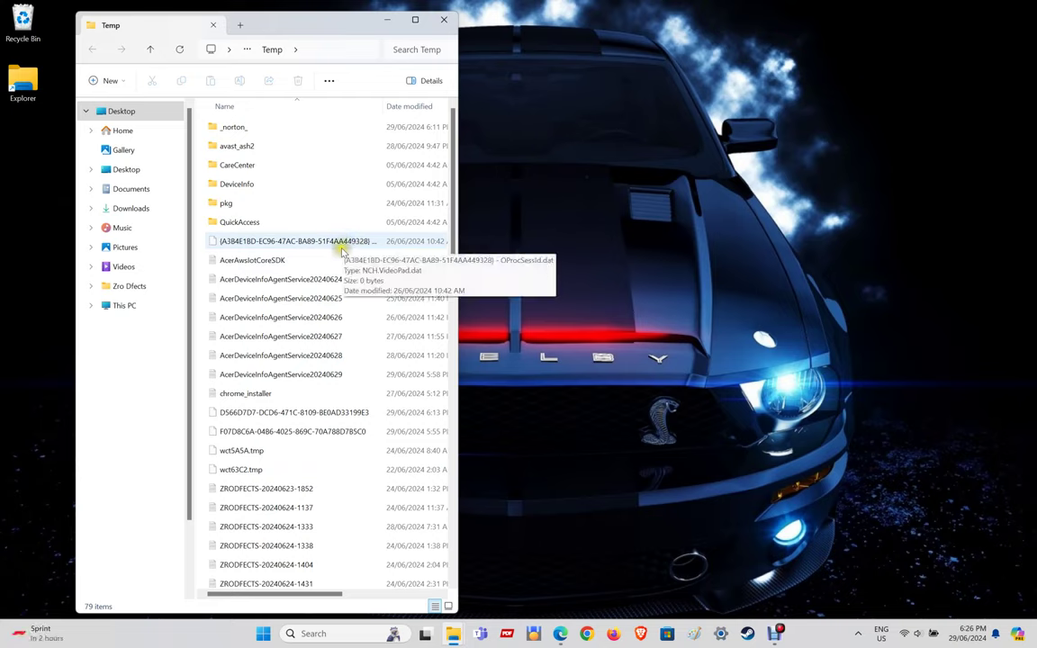
pyautogui.hotkey('ctrl', 'a')
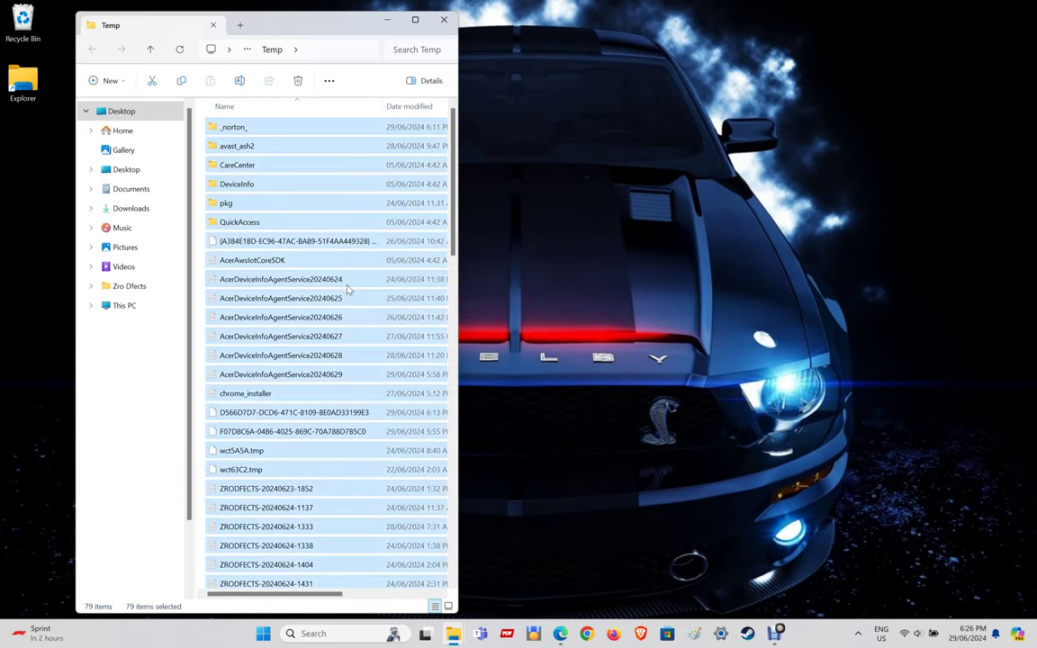
pyautogui.press('Delete')
pyautogui.click(431, 315)
pyautogui.click(551, 332)
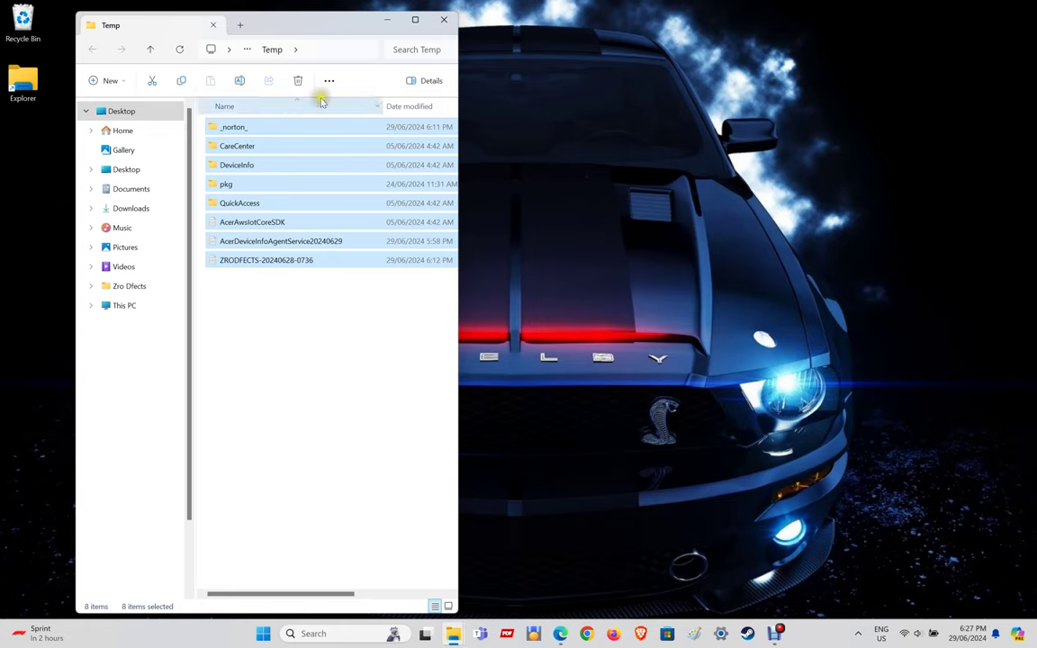
pyautogui.click(445, 21)
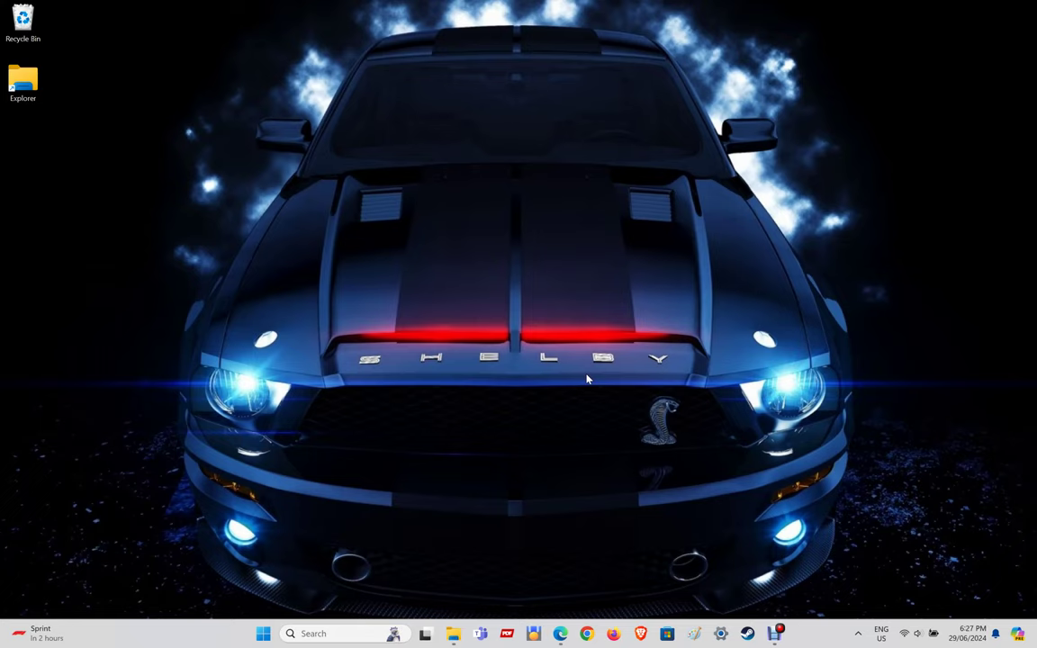
# Open the user's local Temp folder by running the command %temp%
pyautogui.press('super+r')
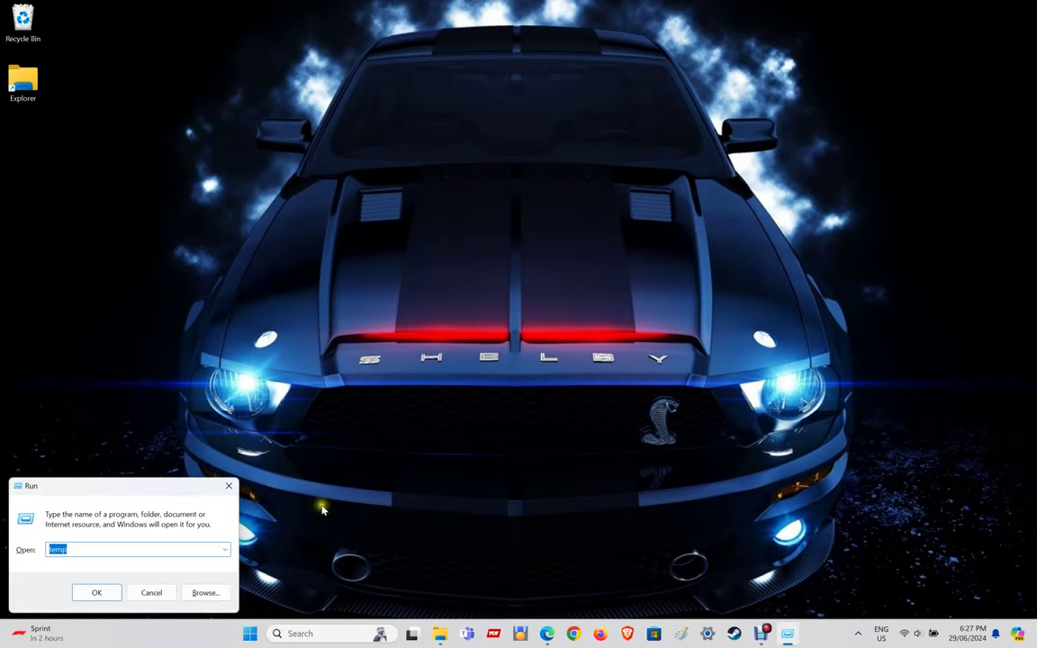
pyautogui.click(169, 547)
pyautogui.press('BackSpace')
pyautogui.press('BackSpace')
pyautogui.press('BackSpace')
pyautogui.press('BackSpace')
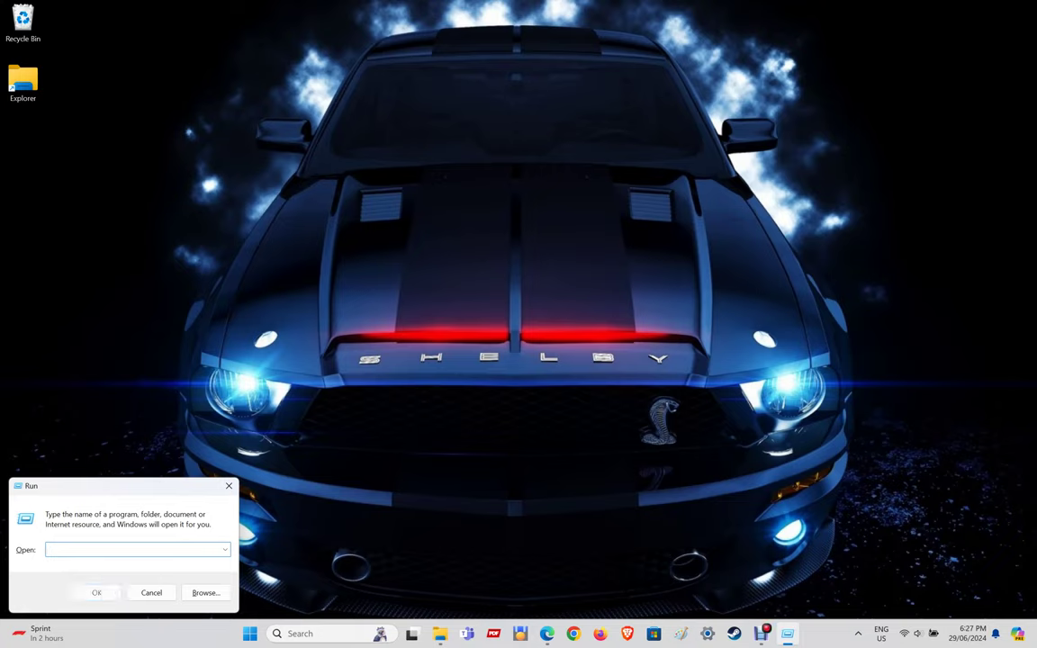
pyautogui.write('%t')
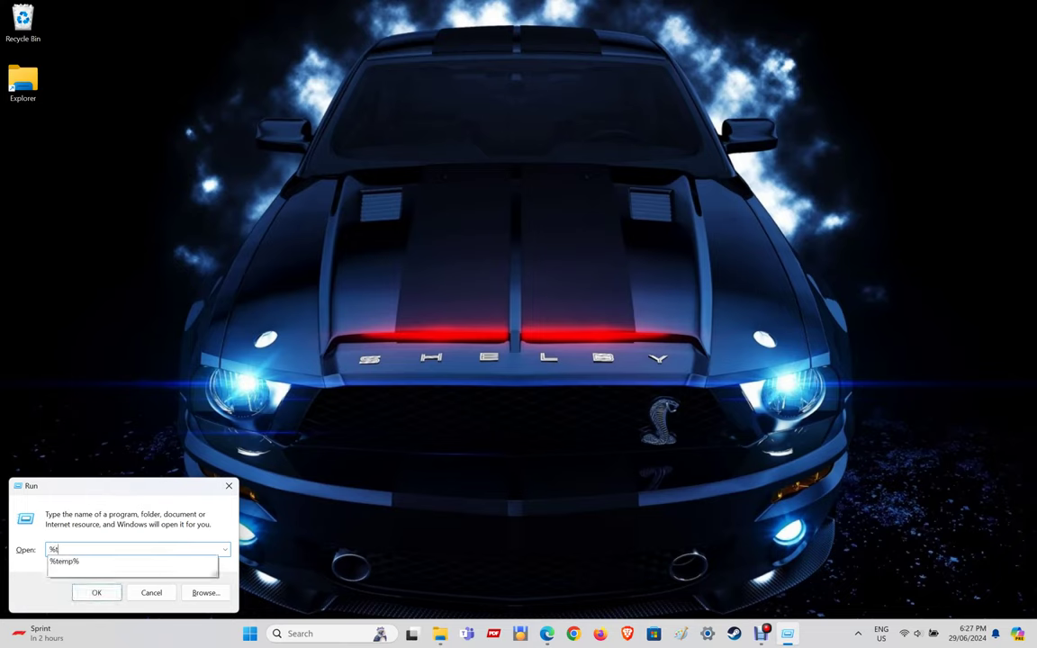
pyautogui.write('emp%')
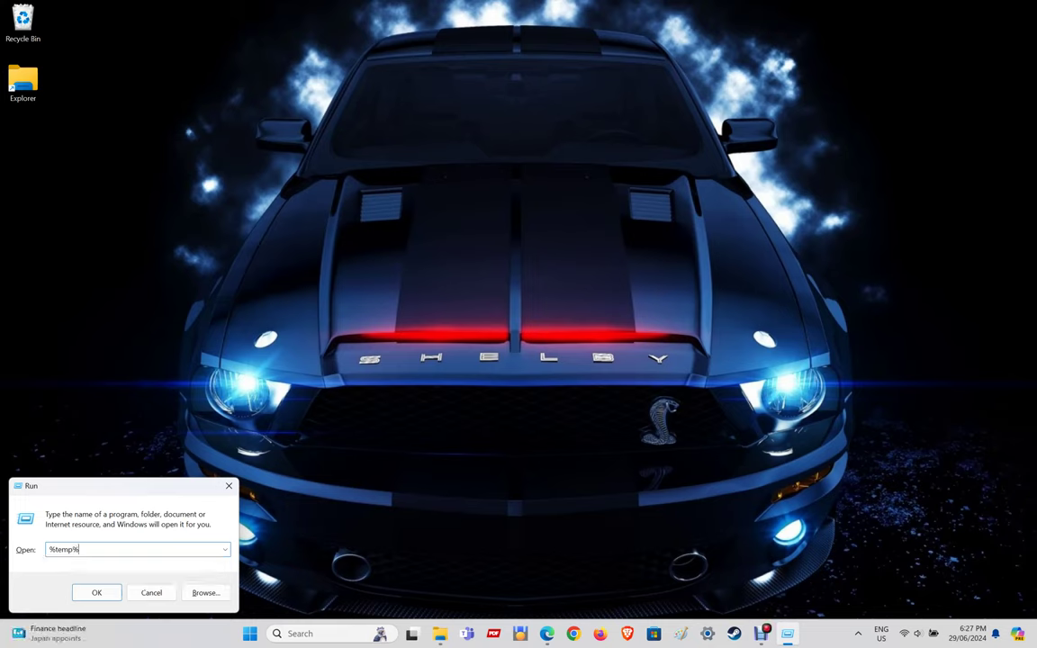
pyautogui.click(115, 589)
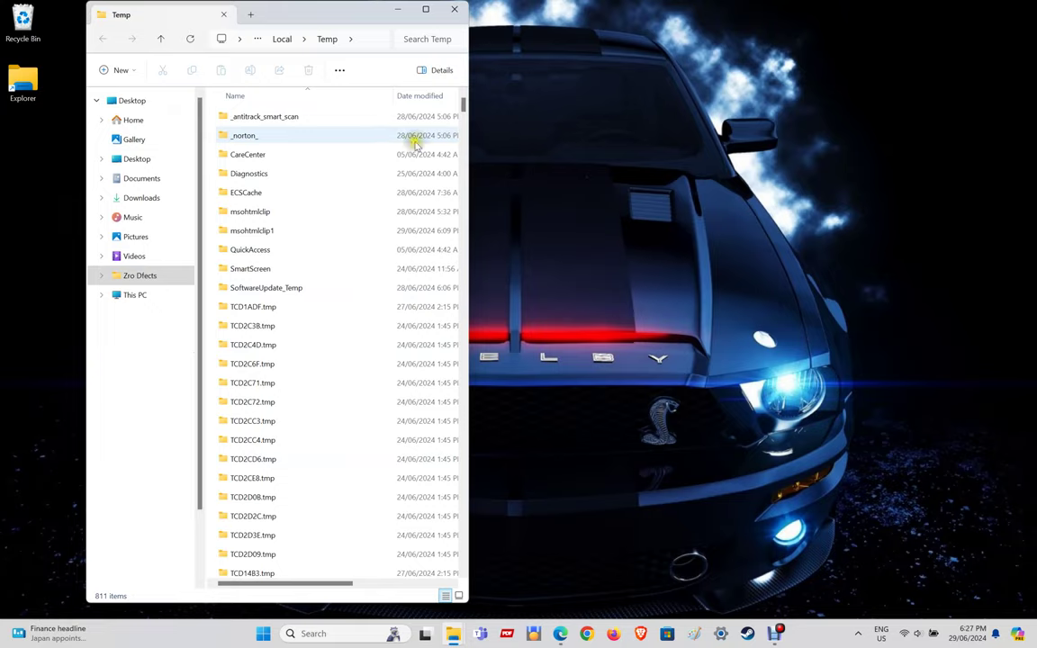
# Delete everything in the user's local Temp folder, skipping all items in use, and close the folder
pyautogui.moveTo(463, 99); pyautogui.dragTo(463, 72)
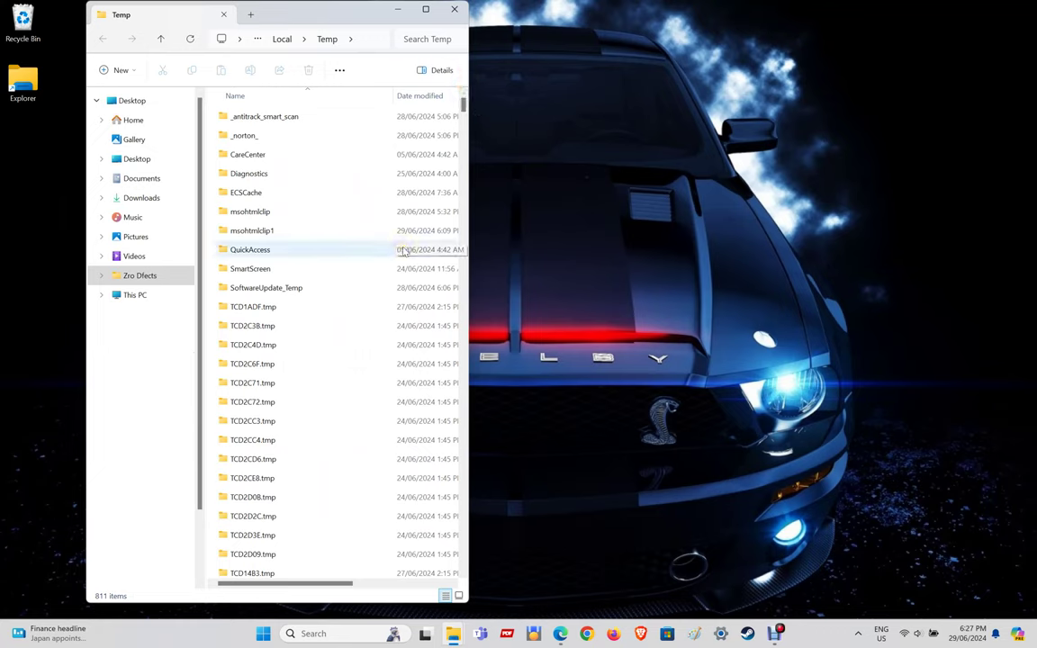
pyautogui.hotkey('ctrl', 'a')
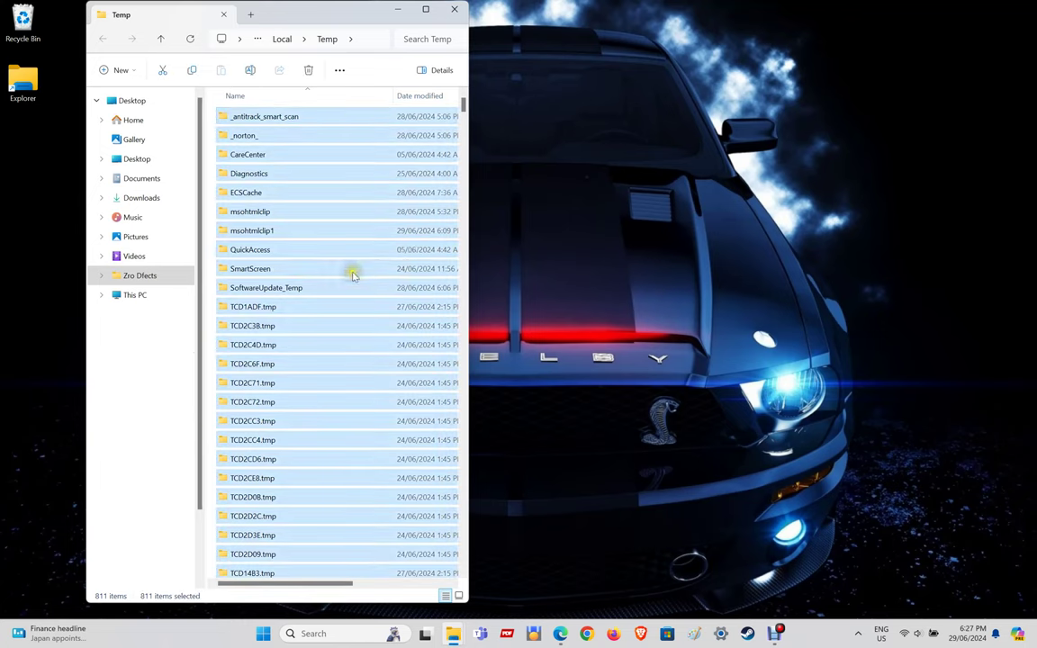
pyautogui.press('Delete')
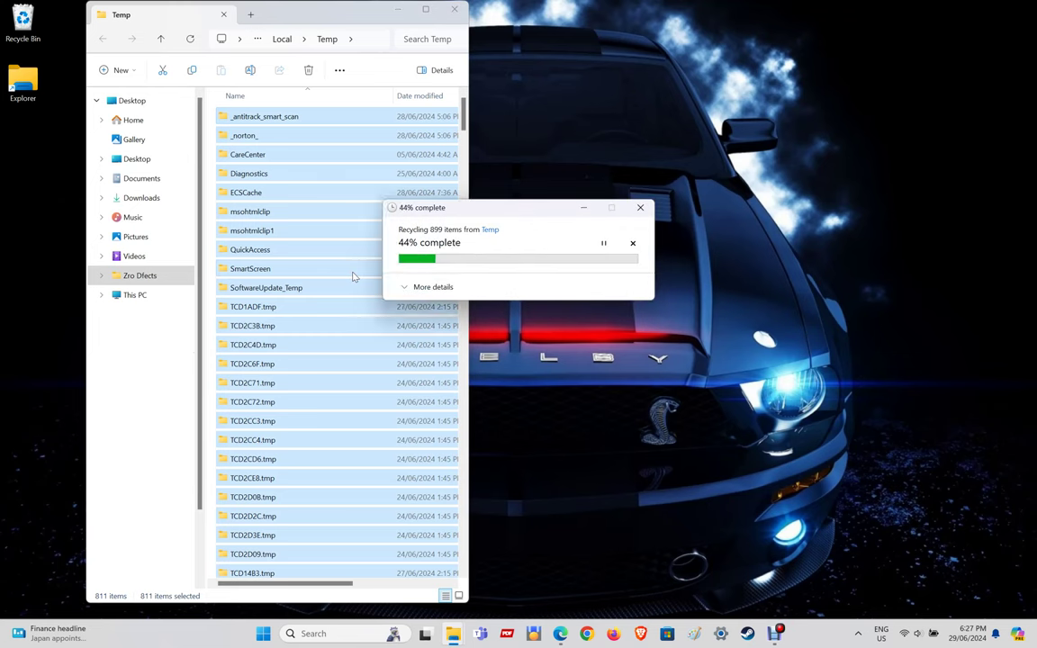
pyautogui.click(403, 313)
pyautogui.click(556, 333)
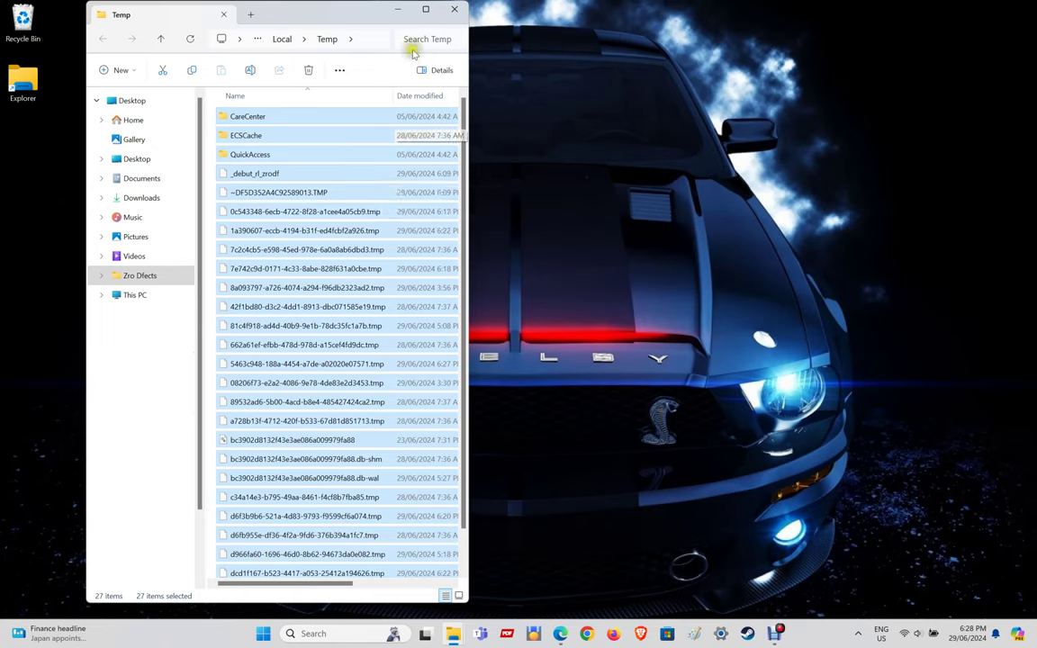
pyautogui.click(457, 11)
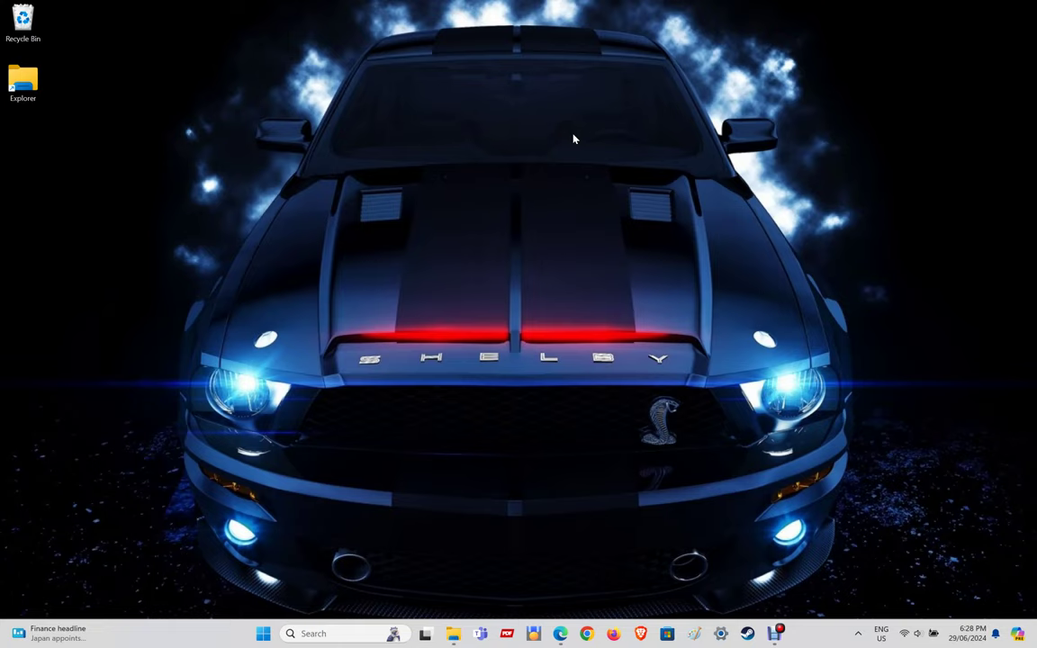
# Launch the Disk Clean-up tool by running the command cleanmgr
pyautogui.press('super+r')
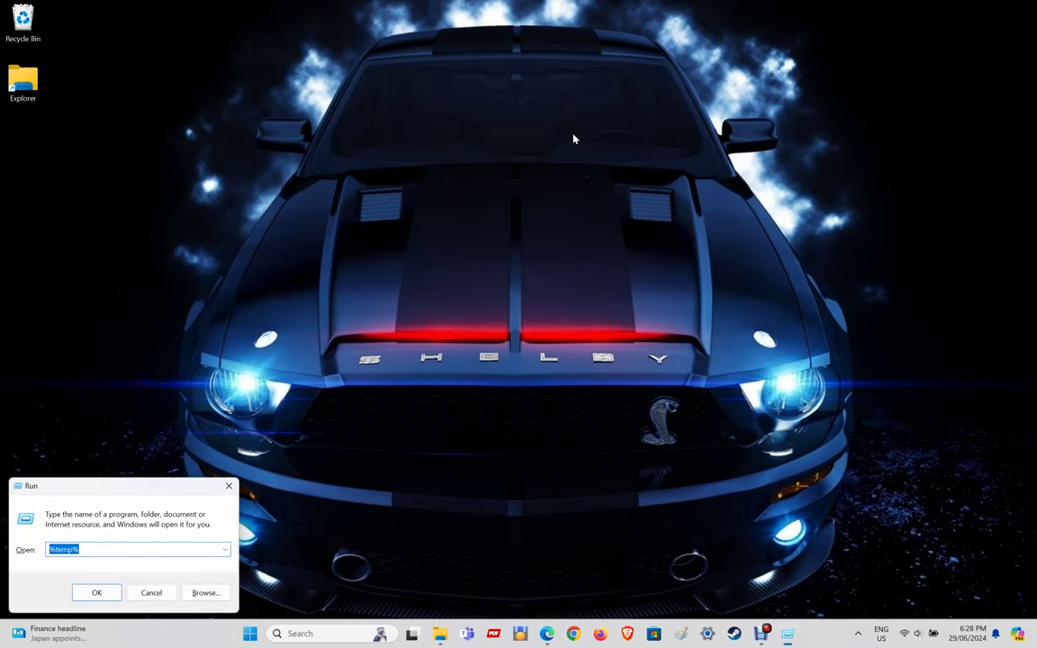
pyautogui.click(98, 550)
pyautogui.press('BackSpace')
pyautogui.press('BackSpace')
pyautogui.press('BackSpace')
pyautogui.press('BackSpace')
pyautogui.press('BackSpace')
pyautogui.press('BackSpace')
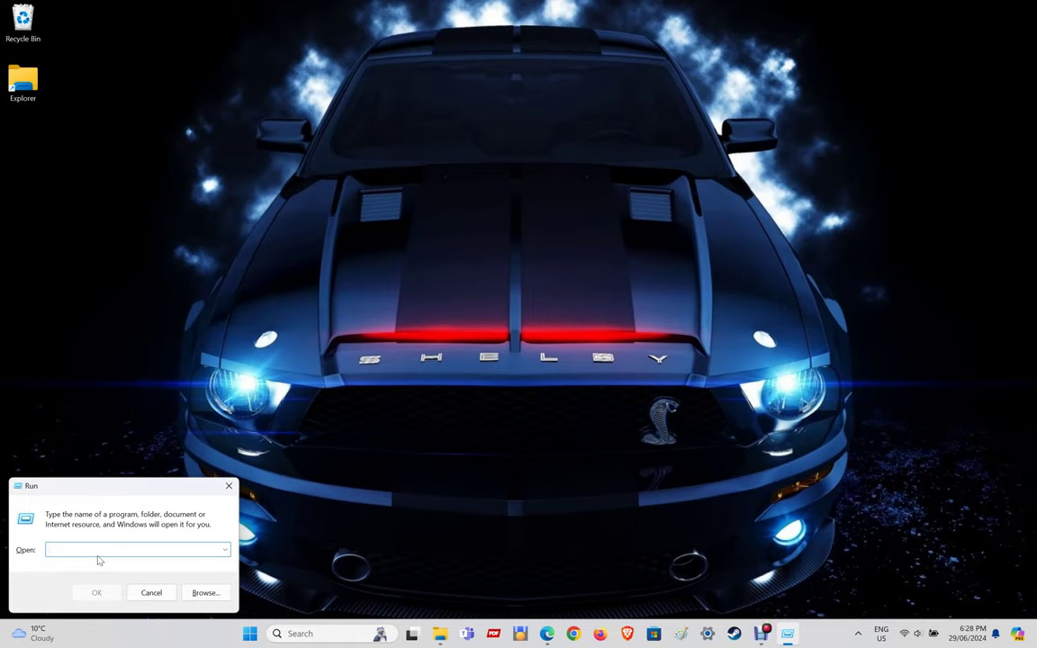
pyautogui.write('cleanmgr')
pyautogui.click(102, 590)
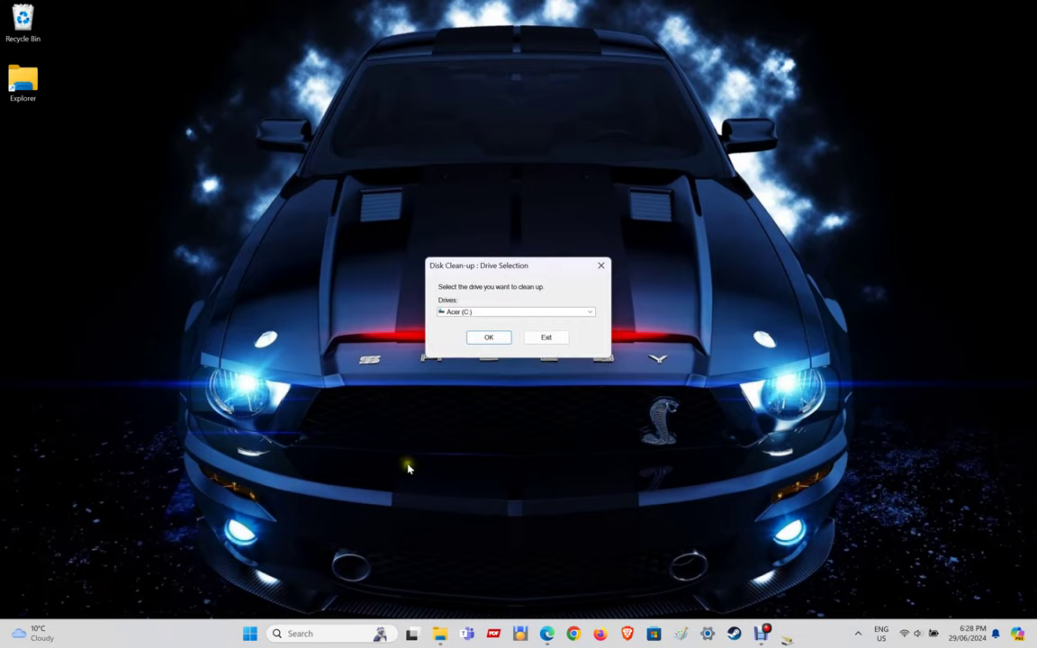
# Choose the Acer (C:) drive as the one to clean up and start its scan
pyautogui.click(591, 312)
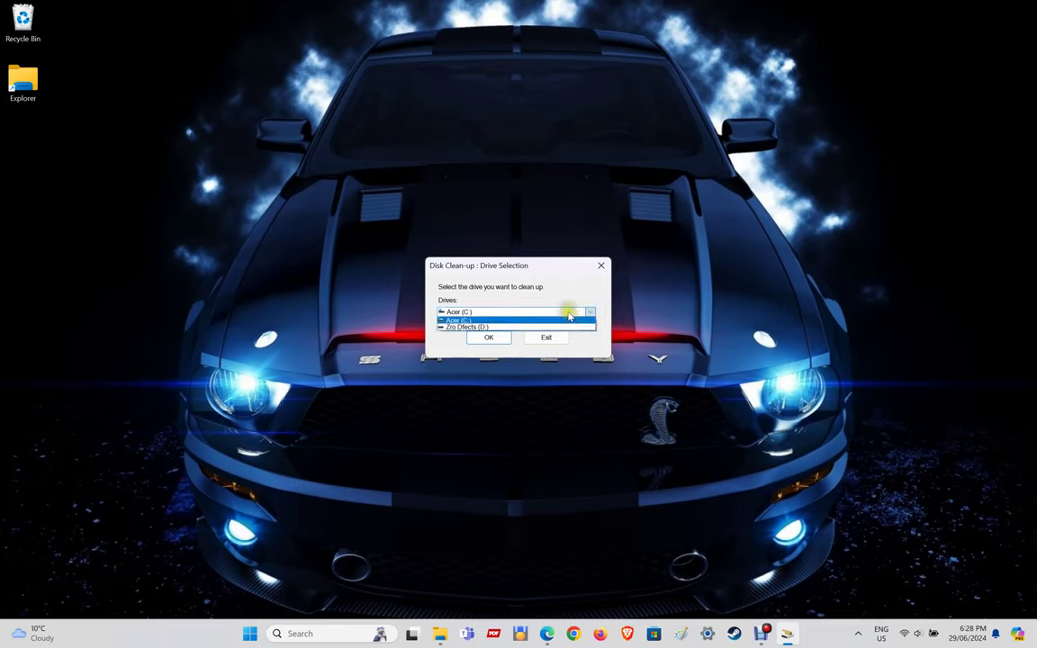
pyautogui.click(477, 319)
pyautogui.click(490, 338)
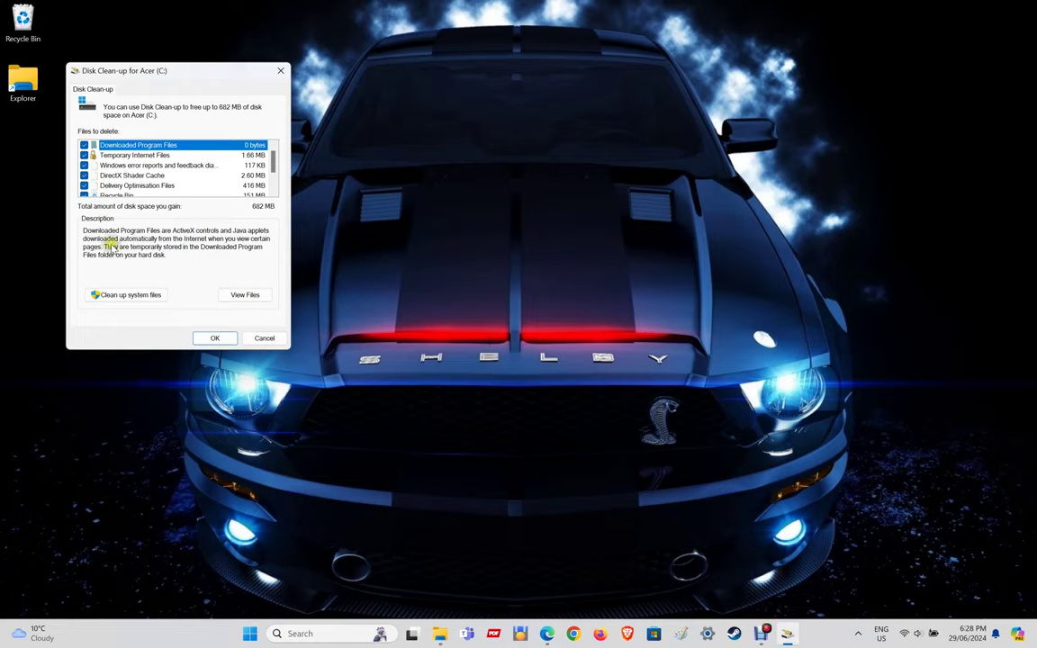
# Tick every category of files to delete on Acer (C:) and confirm their permanent deletion
pyautogui.click(83, 174)
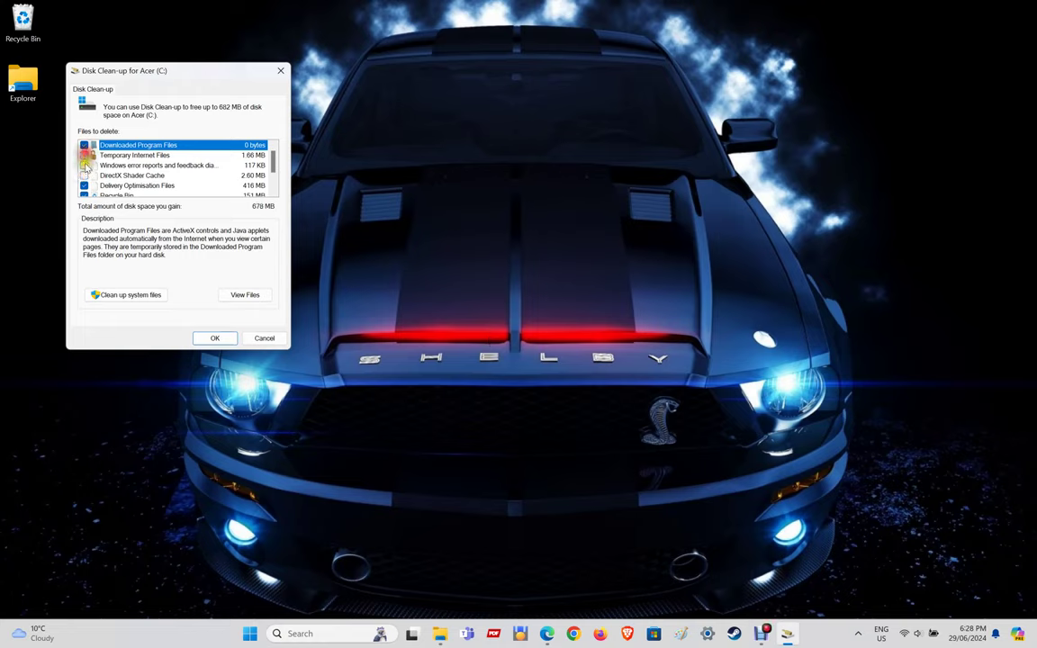
pyautogui.click(85, 165)
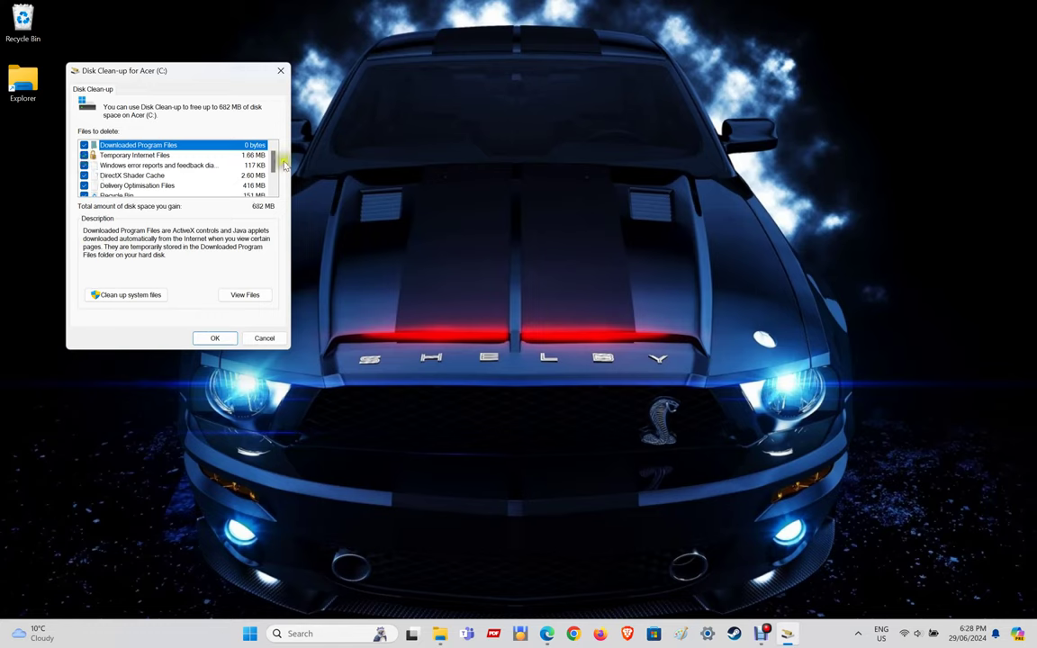
pyautogui.moveTo(273, 162)
pyautogui.mouseDown()
pyautogui.moveTo(275, 171)
pyautogui.moveTo(272, 144)
pyautogui.moveTo(276, 176)
pyautogui.moveTo(273, 139)
pyautogui.mouseUp()
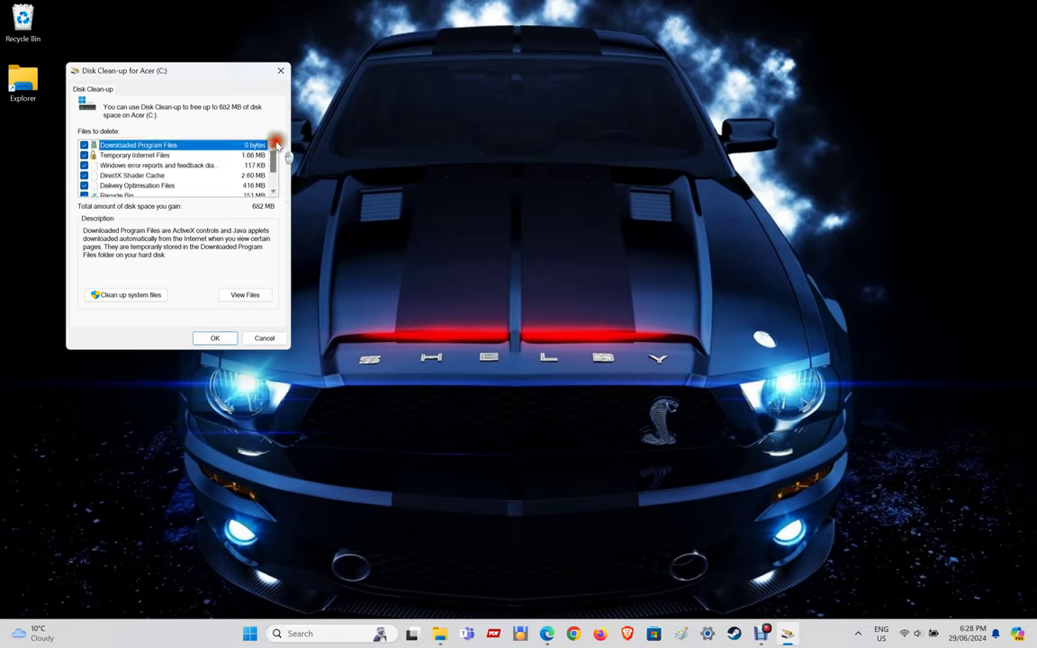
pyautogui.click(215, 340)
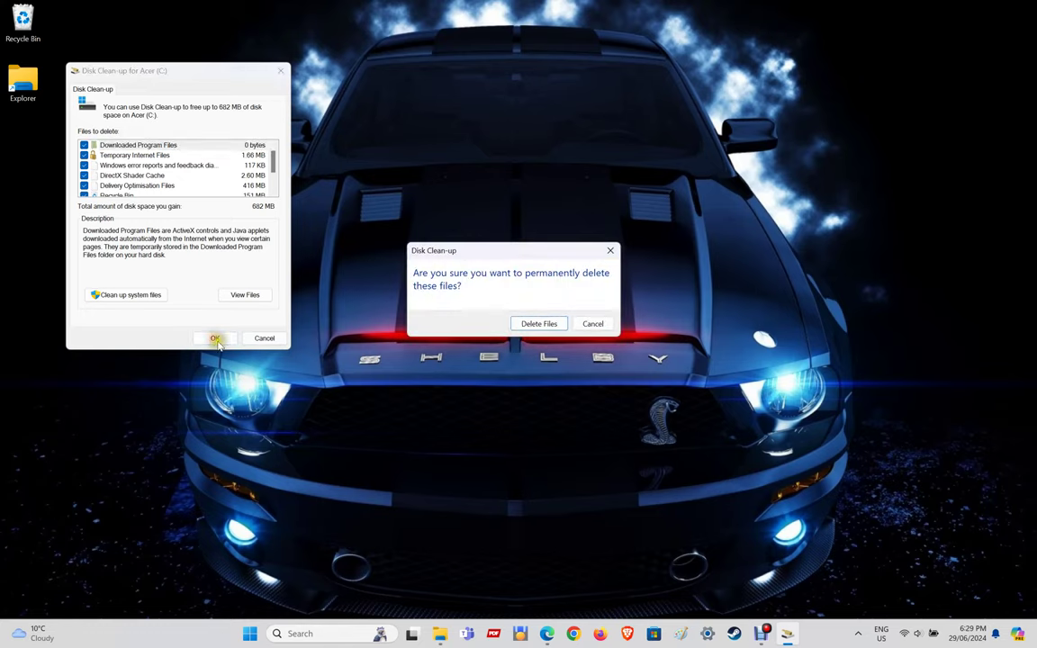
pyautogui.click(539, 324)
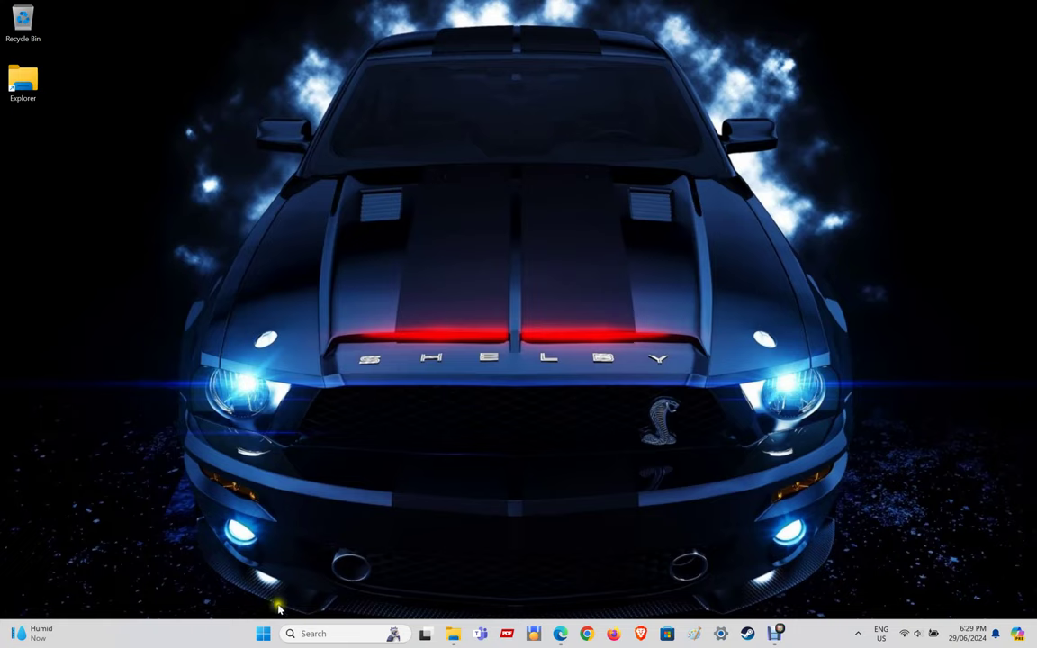
# Open Task Manager on the Memory performance graph and place its window at the far left of the desktop
pyautogui.rightClick(262, 630)
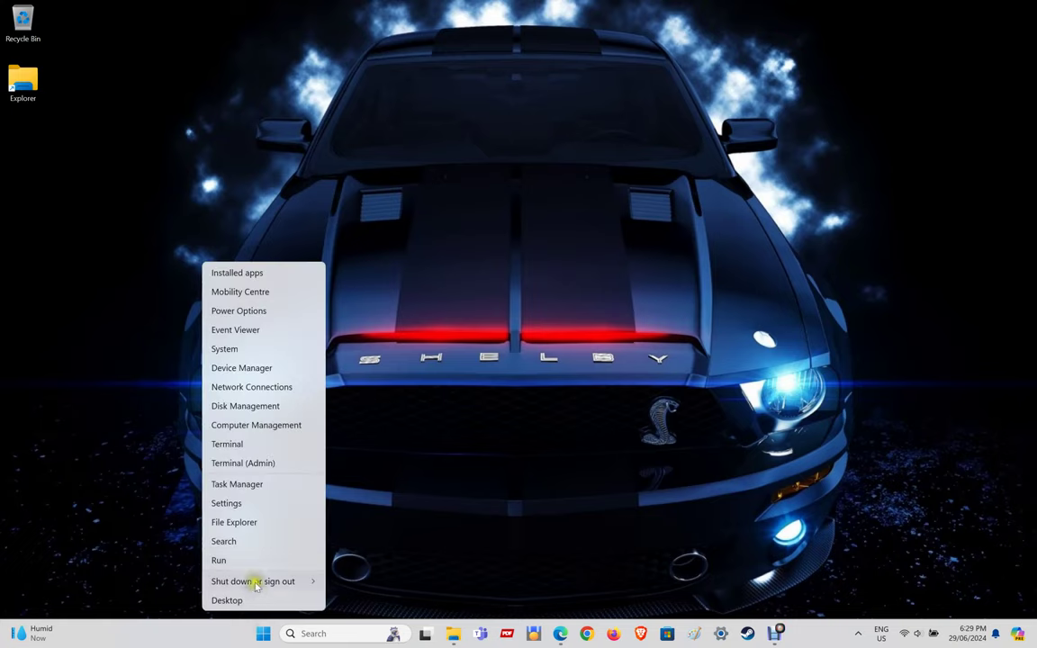
pyautogui.click(251, 485)
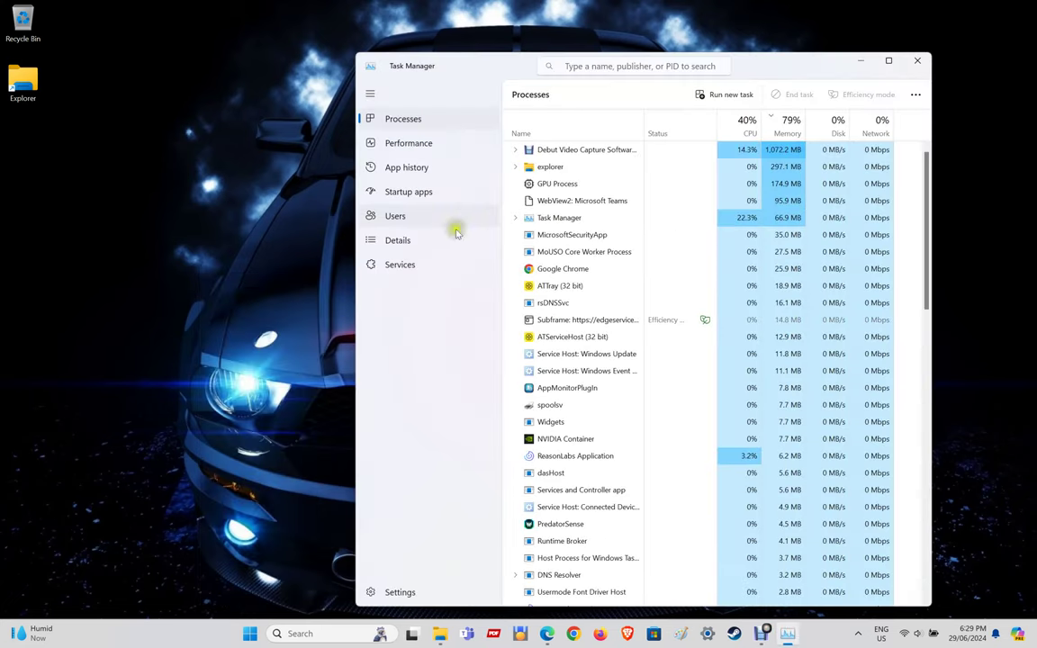
pyautogui.click(419, 144)
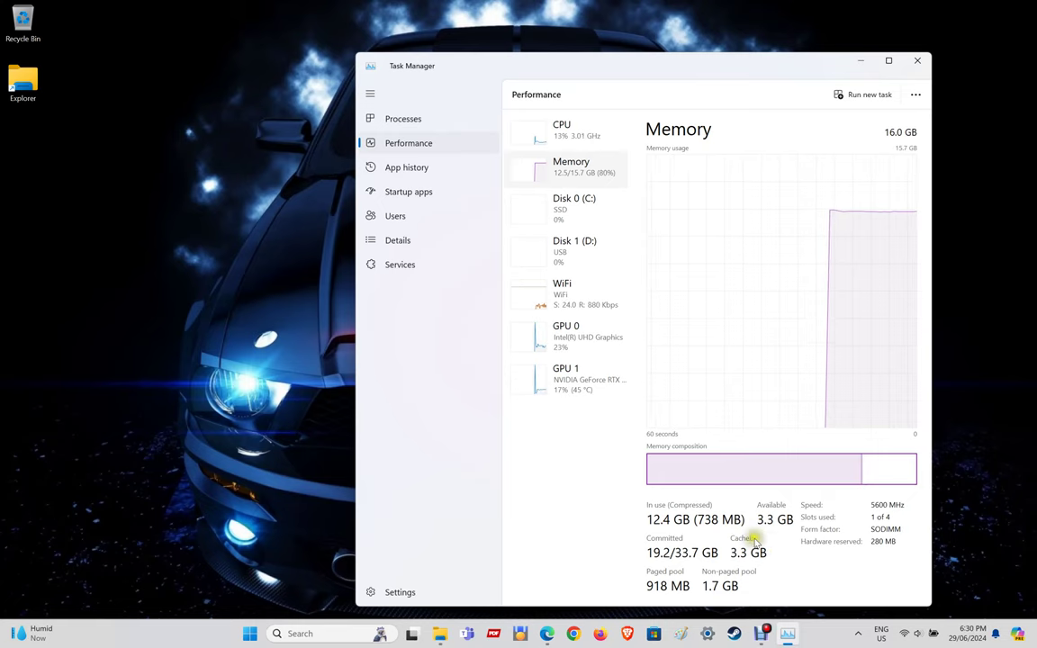
pyautogui.moveTo(693, 77); pyautogui.dragTo(349, 43)
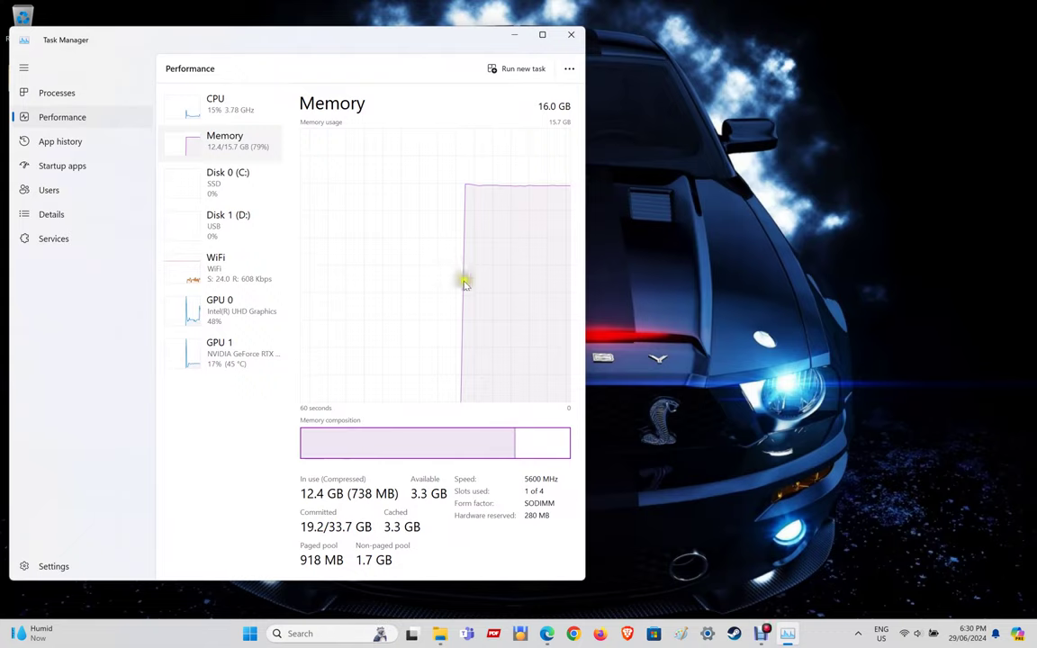
pyautogui.click(467, 284)
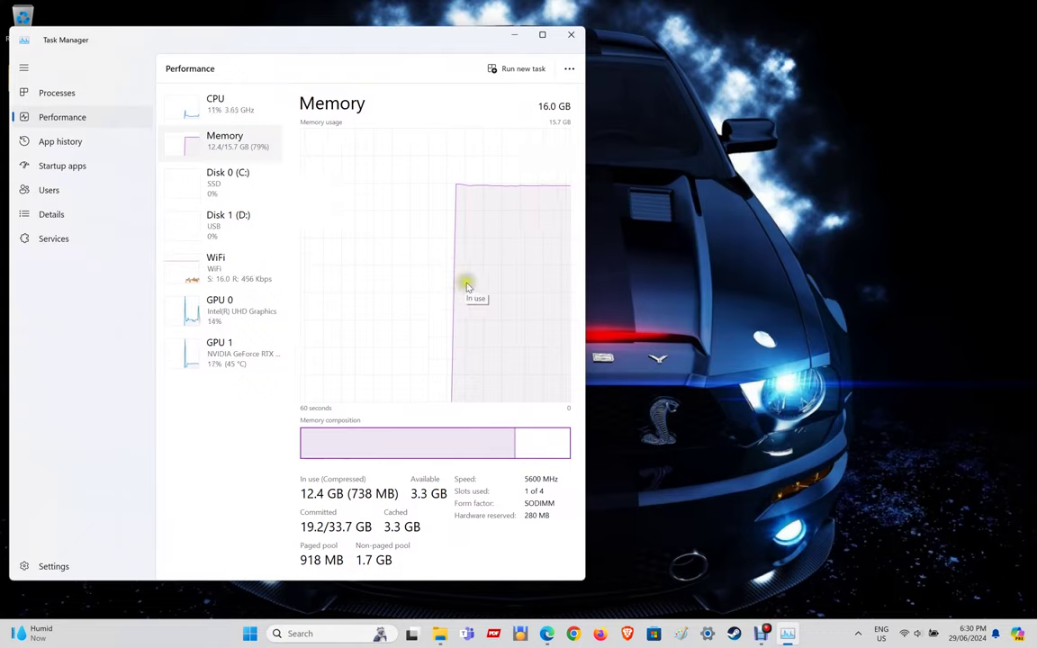
pyautogui.click(467, 286)
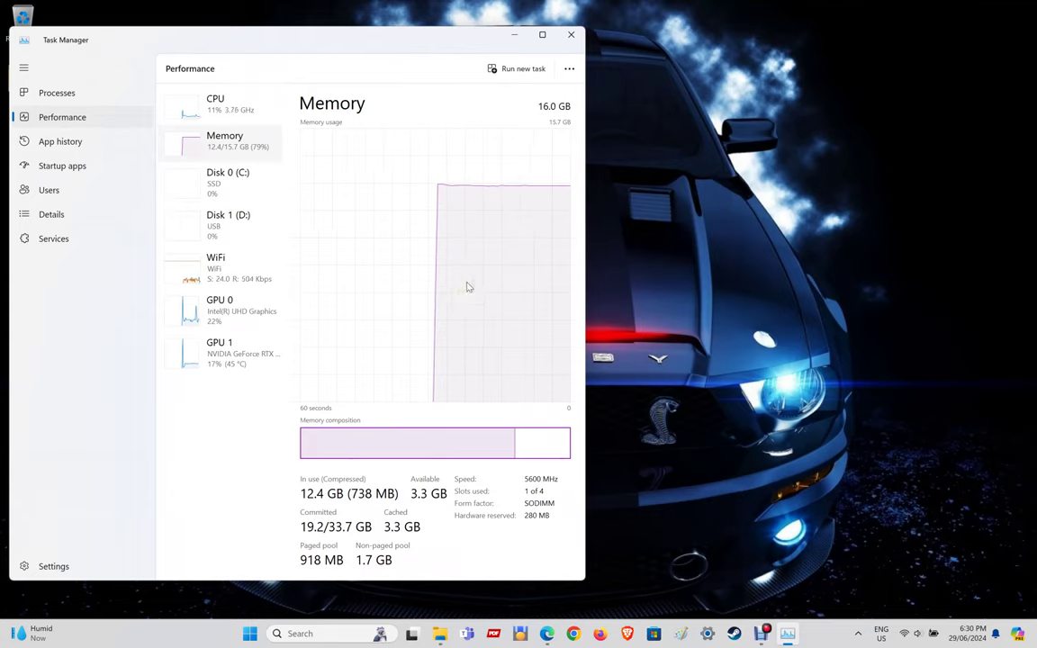
# Download RAMMap v1.61 from its Microsoft Sysinternals page in the Edge browser and close the browser
pyautogui.click(579, 516)
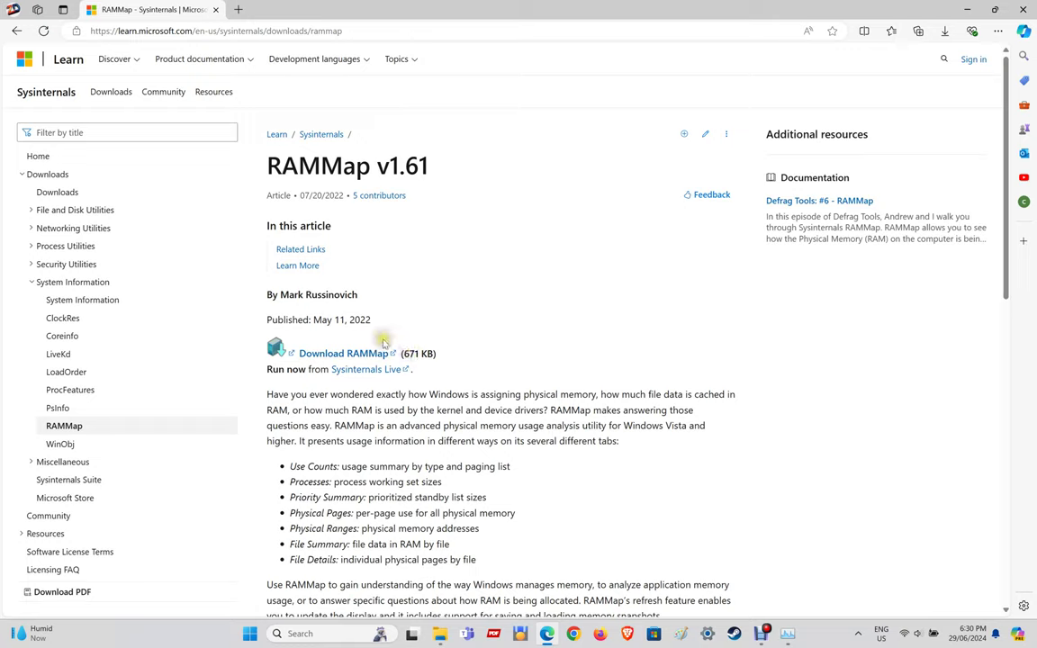
pyautogui.click(1024, 12)
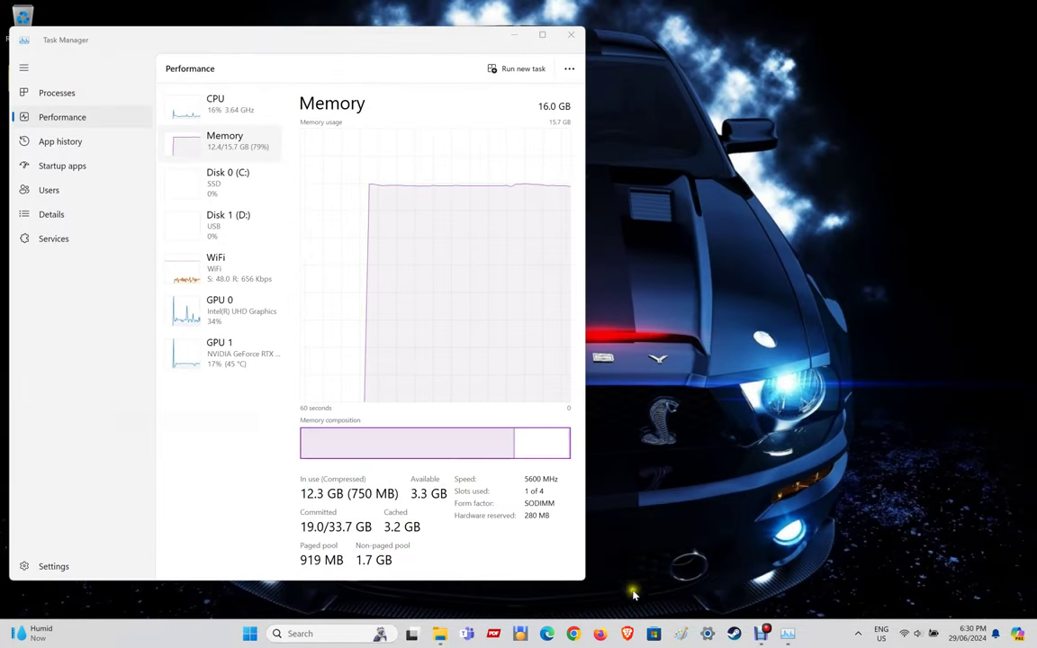
# Extract the zipped RAMMap archive in the Downloads folder to the suggested RAMMap subfolder
pyautogui.click(443, 634)
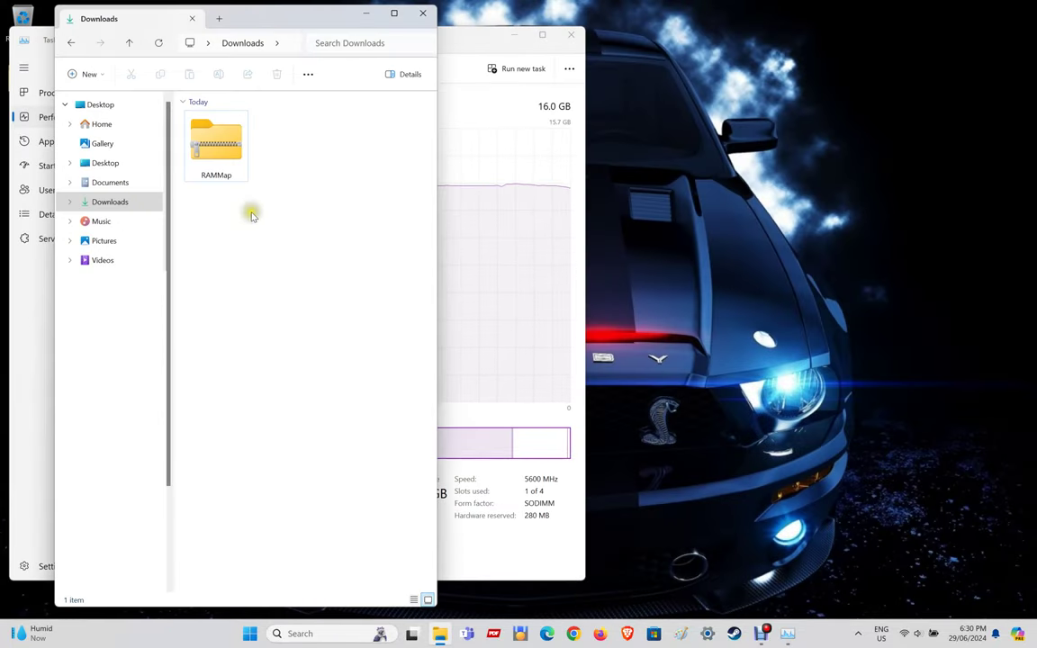
pyautogui.rightClick(230, 156)
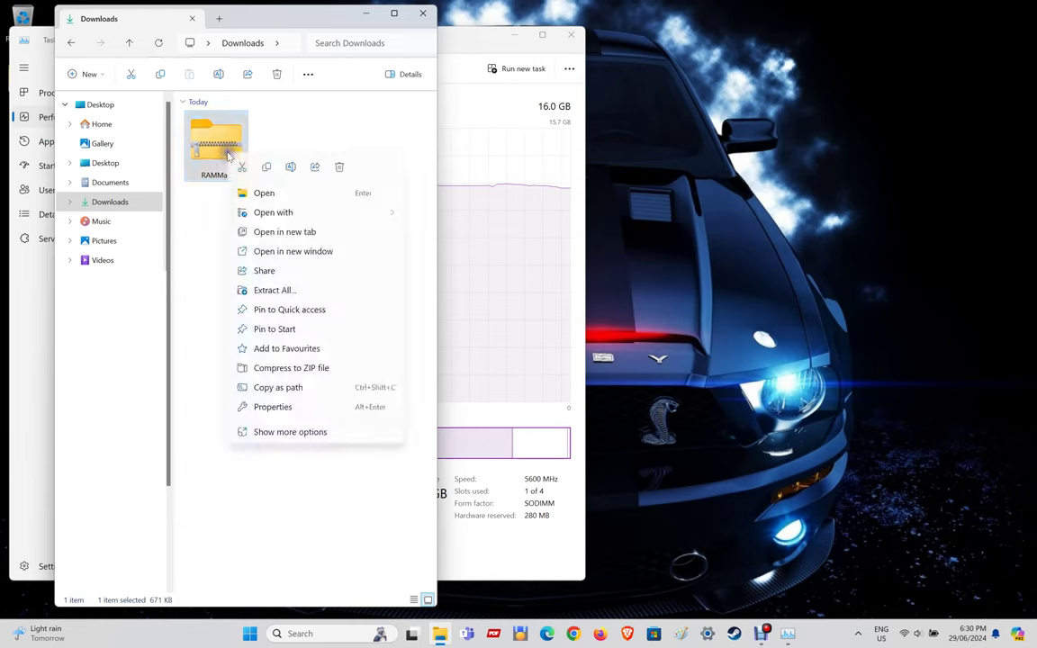
pyautogui.click(275, 290)
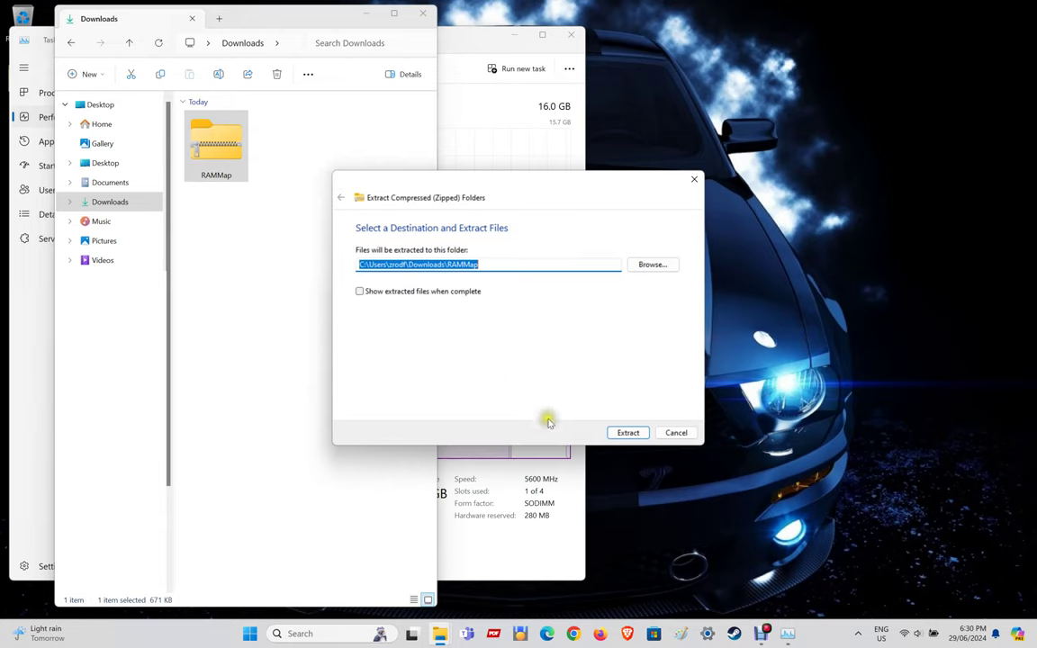
pyautogui.click(629, 433)
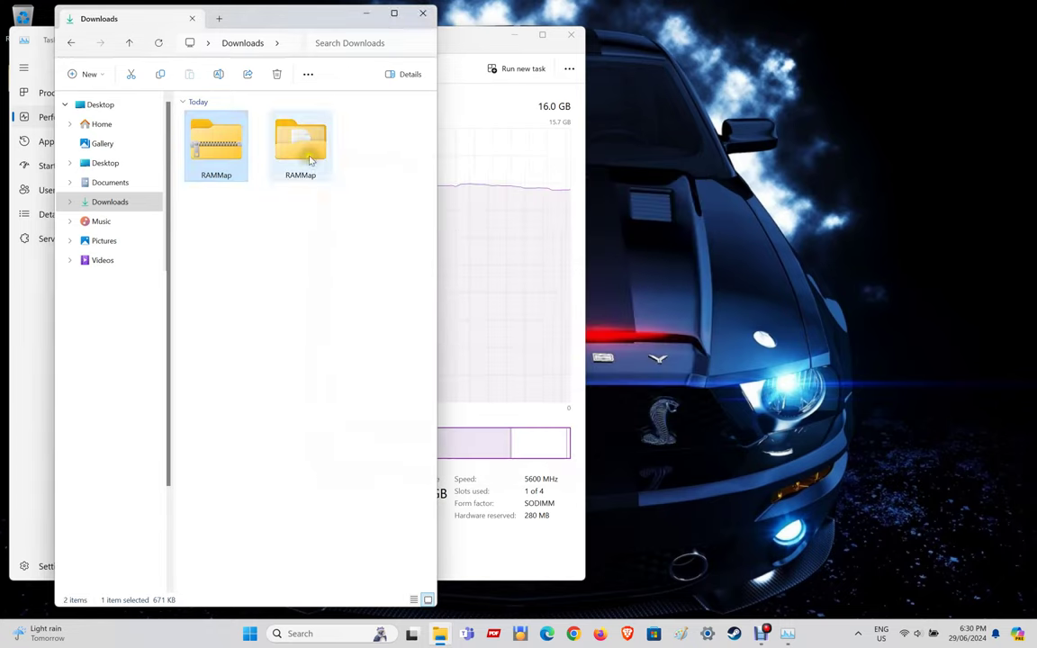
# Launch the RAMMap application from the extracted RAMMap folder and close the folder window
pyautogui.doubleClick(311, 160)
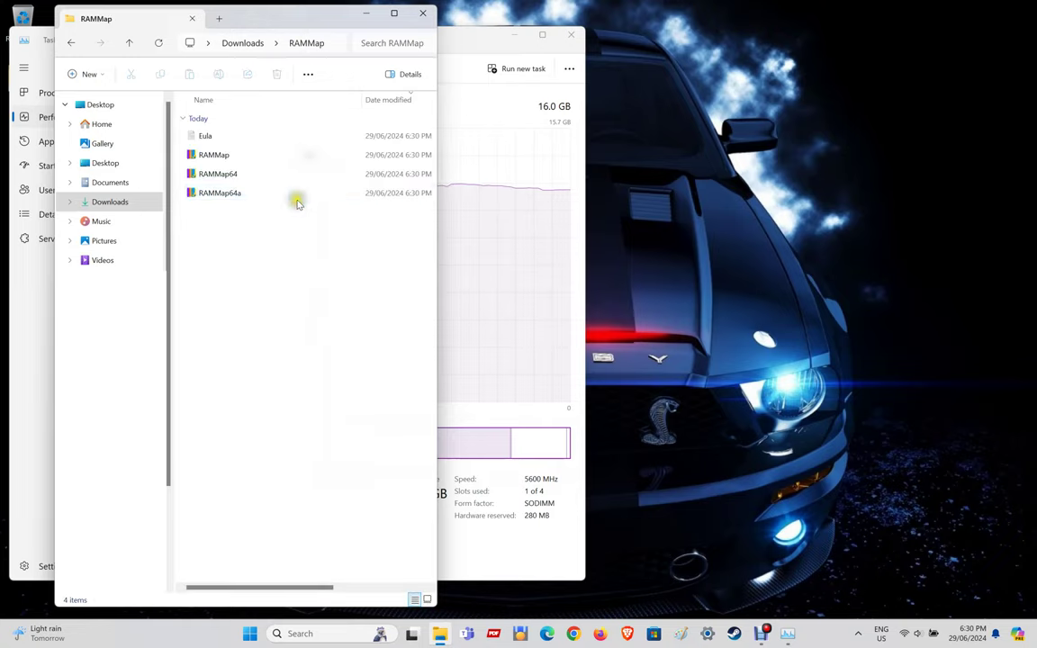
pyautogui.click(240, 156)
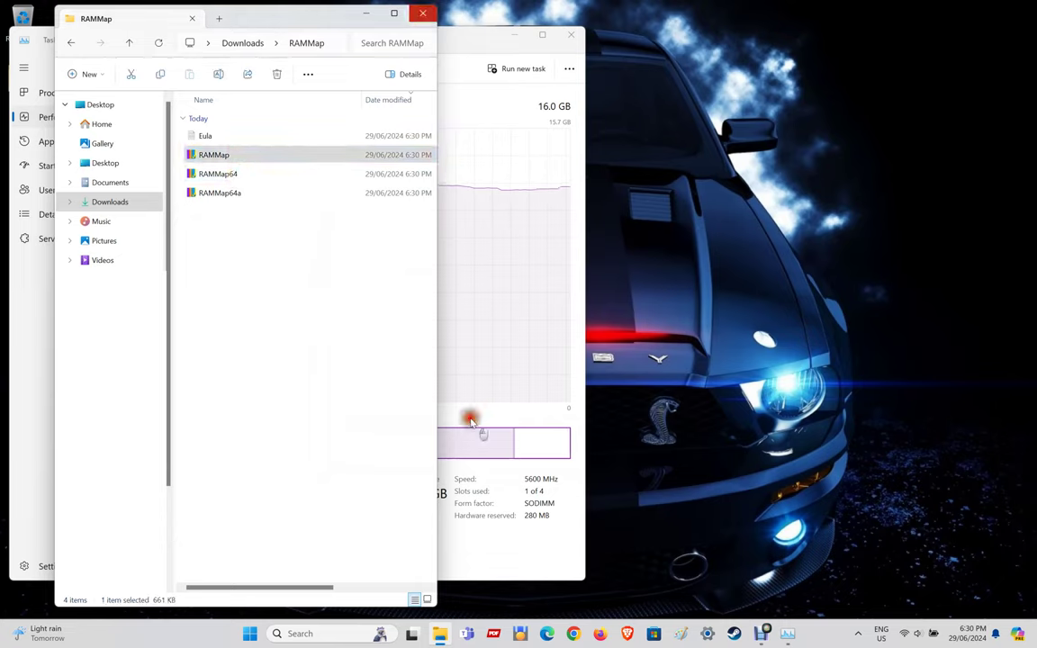
pyautogui.click(423, 12)
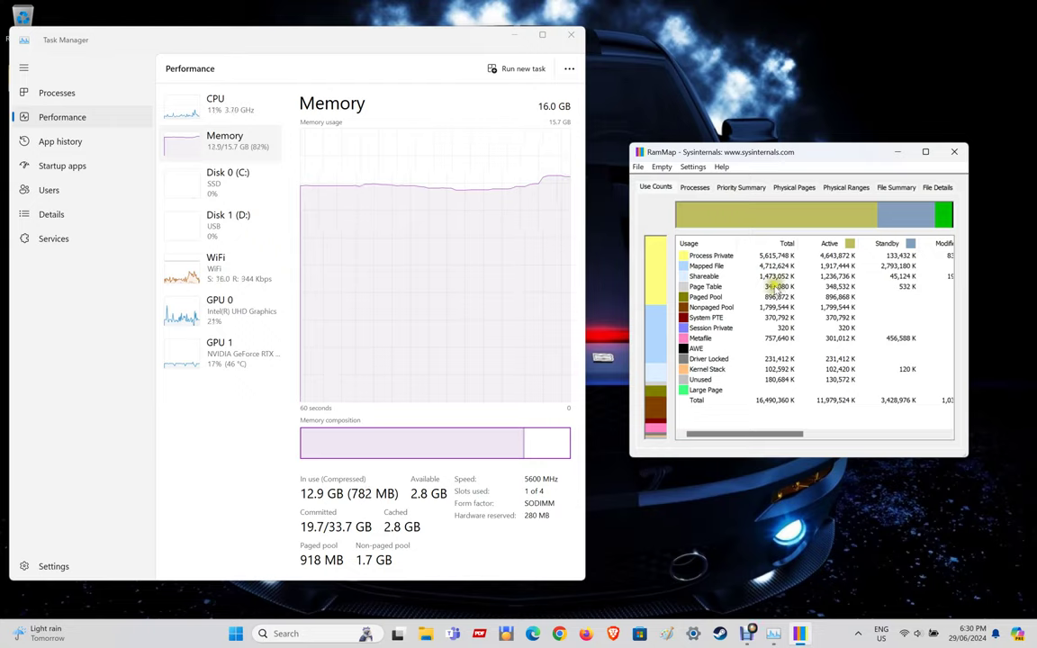
# Empty the standby list in RAMMap to release cached memory
pyautogui.click(663, 168)
pyautogui.click(663, 169)
pyautogui.click(663, 168)
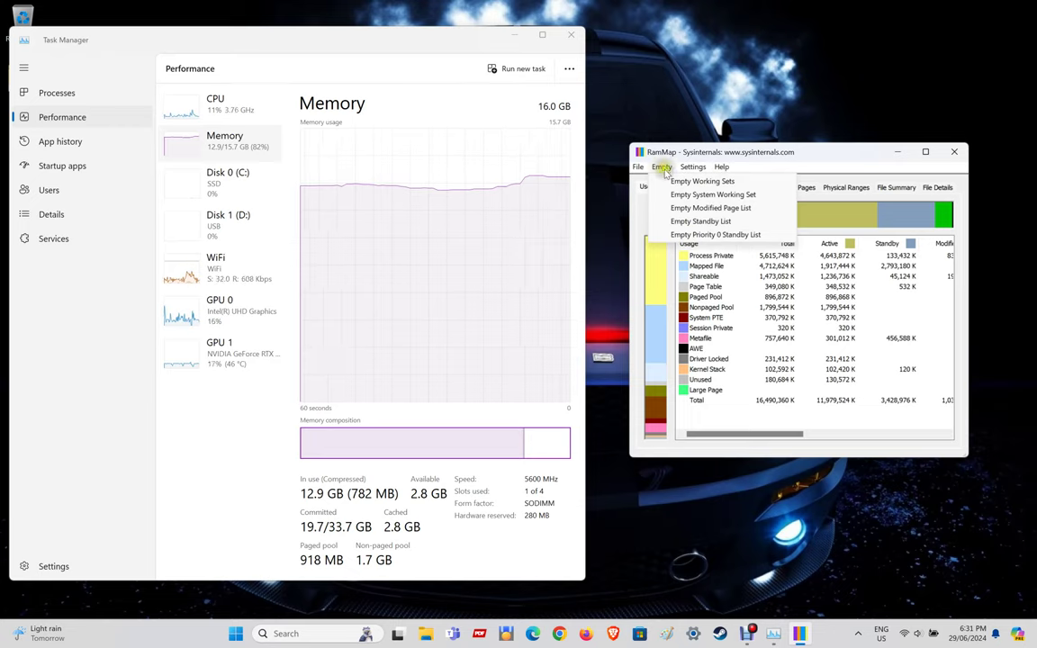
pyautogui.click(692, 221)
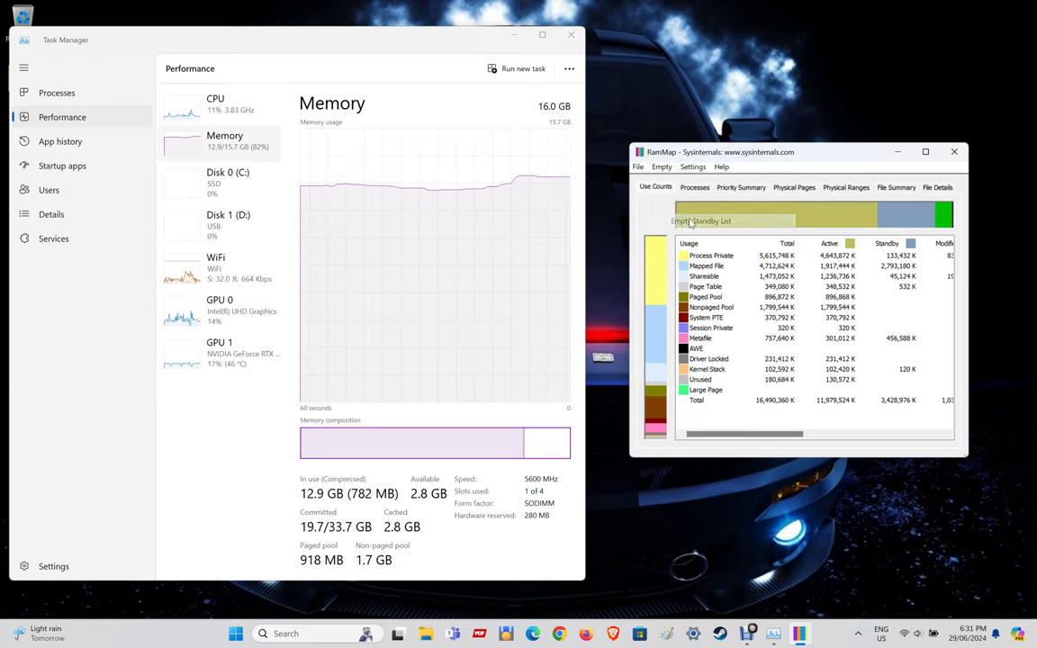